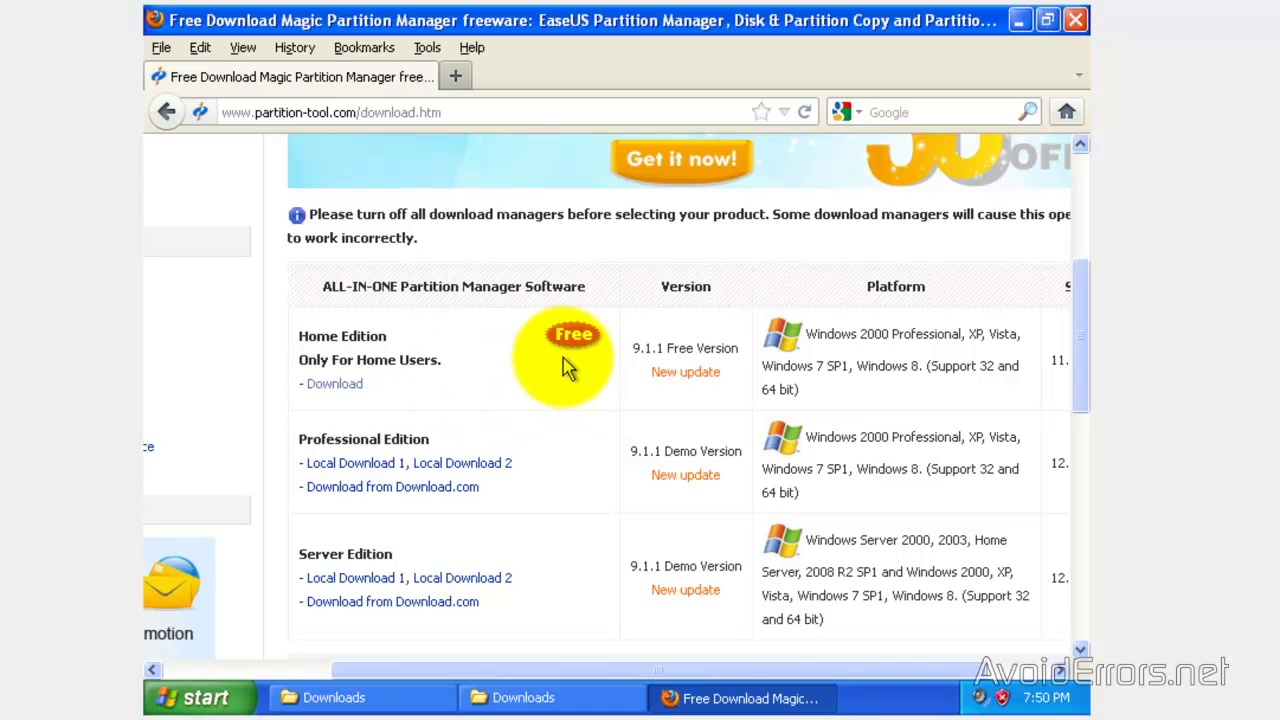
# Step: Open EASEUS Partition Master and shrink the C: partition to 41353.2 MB, leaving 20086.8 MB of unallocated space after it
pyautogui.click(1019, 22)
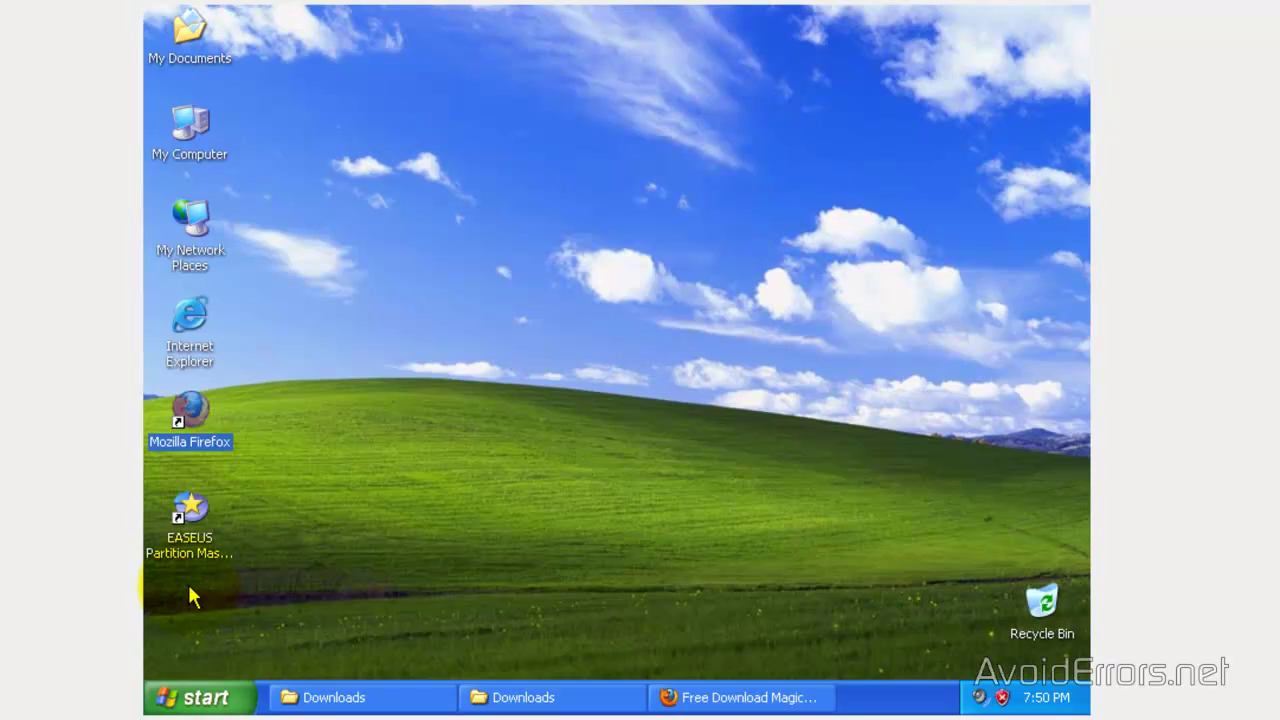
pyautogui.doubleClick(188, 515)
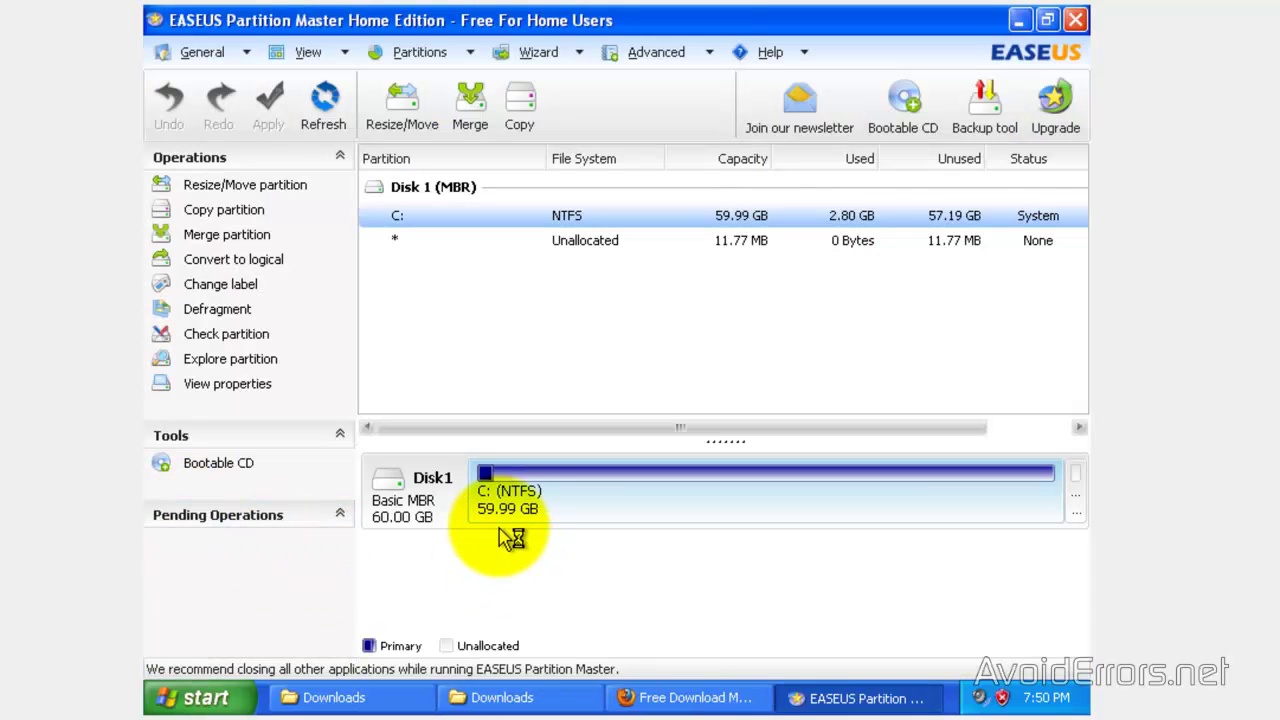
pyautogui.rightClick(602, 506)
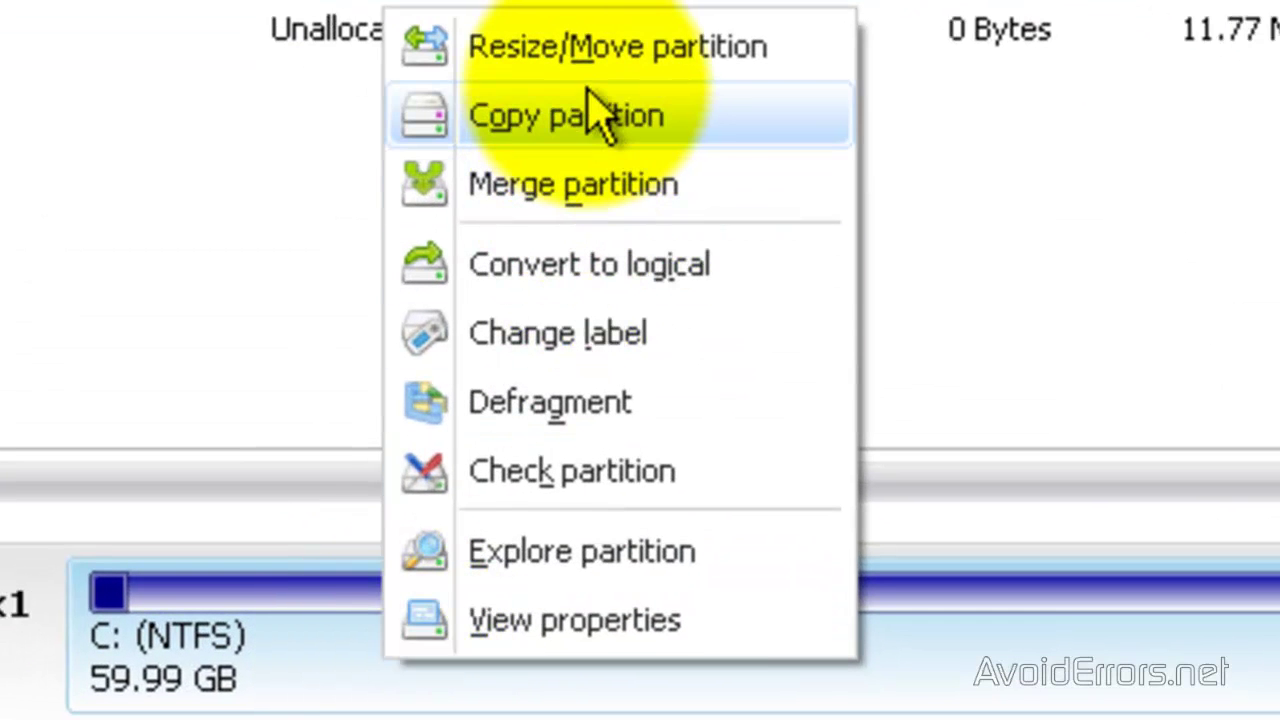
pyautogui.click(520, 50)
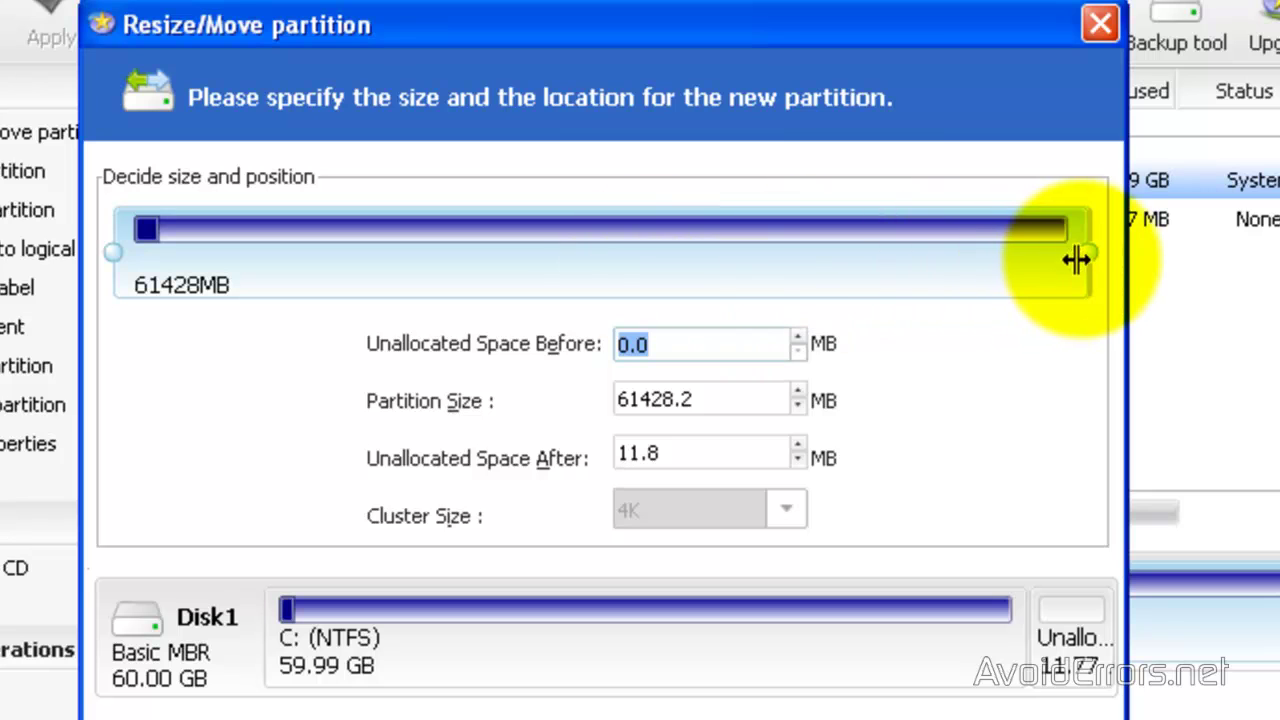
pyautogui.moveTo(1093, 254); pyautogui.dragTo(792, 278)
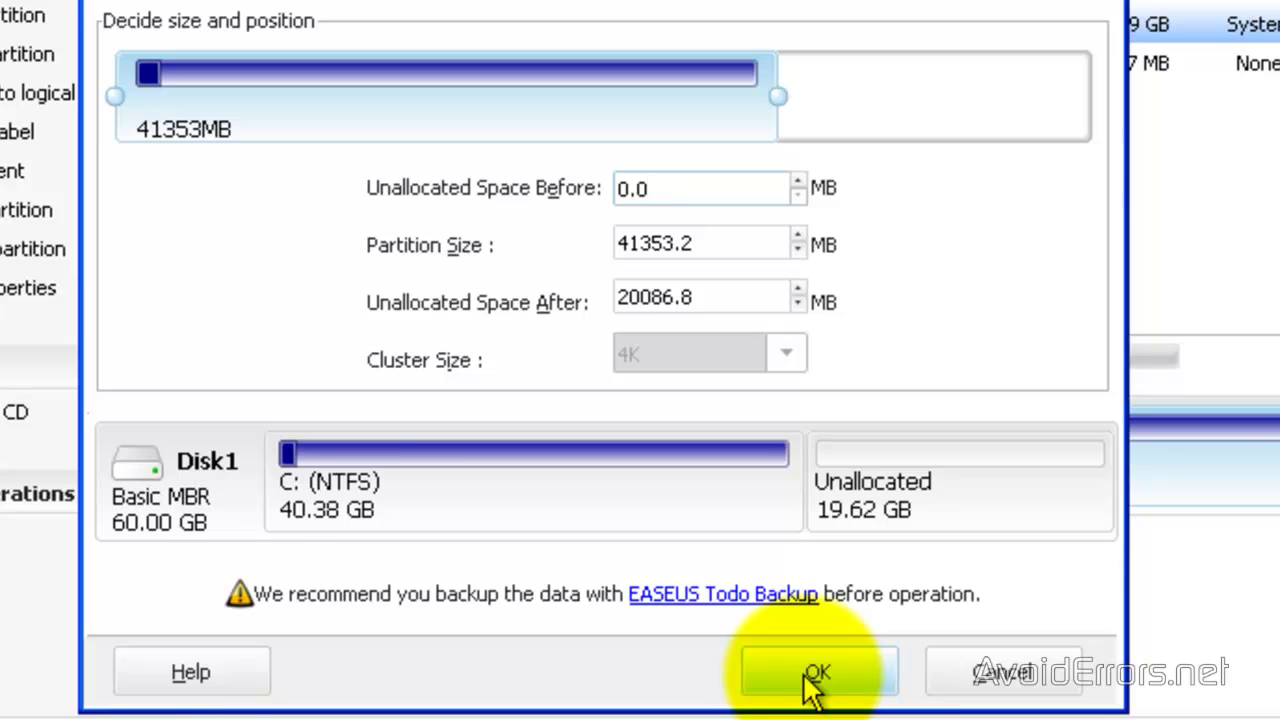
pyautogui.click(815, 672)
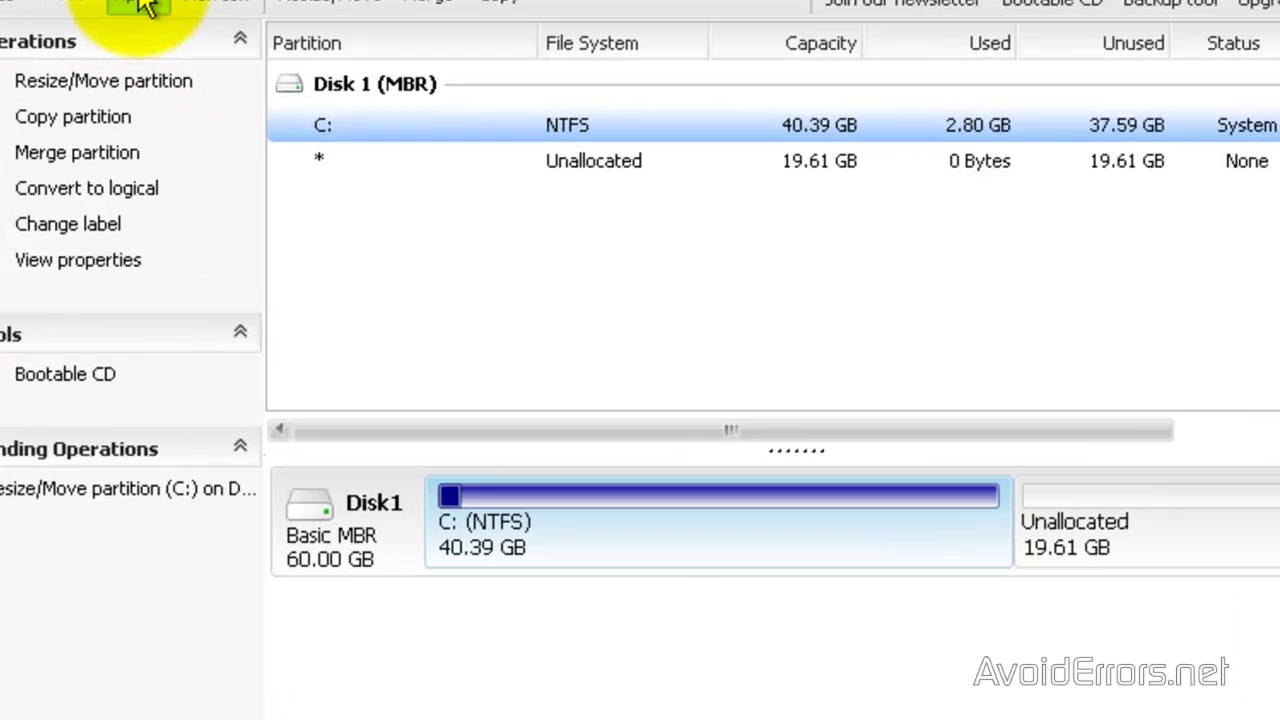
# Step: Apply the pending resize with shutdown after the changes enabled, and agree to the required reboot
pyautogui.click(228, 72)
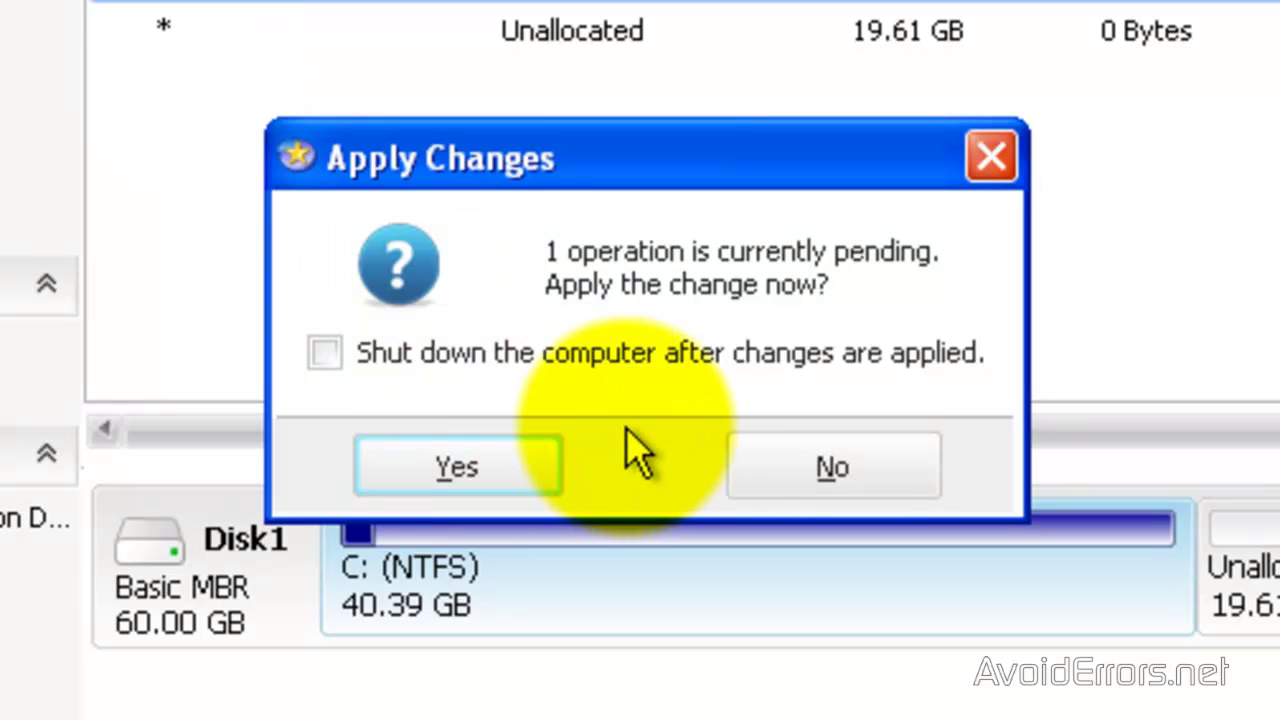
pyautogui.click(328, 351)
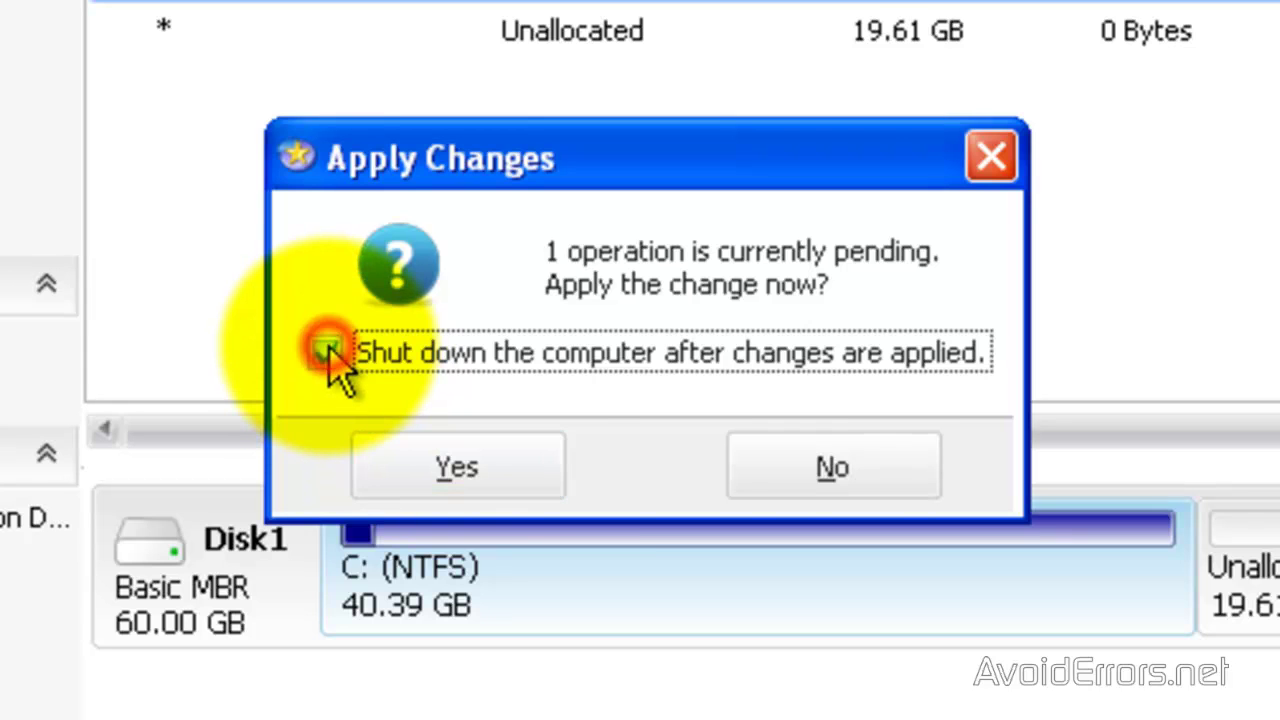
pyautogui.click(448, 478)
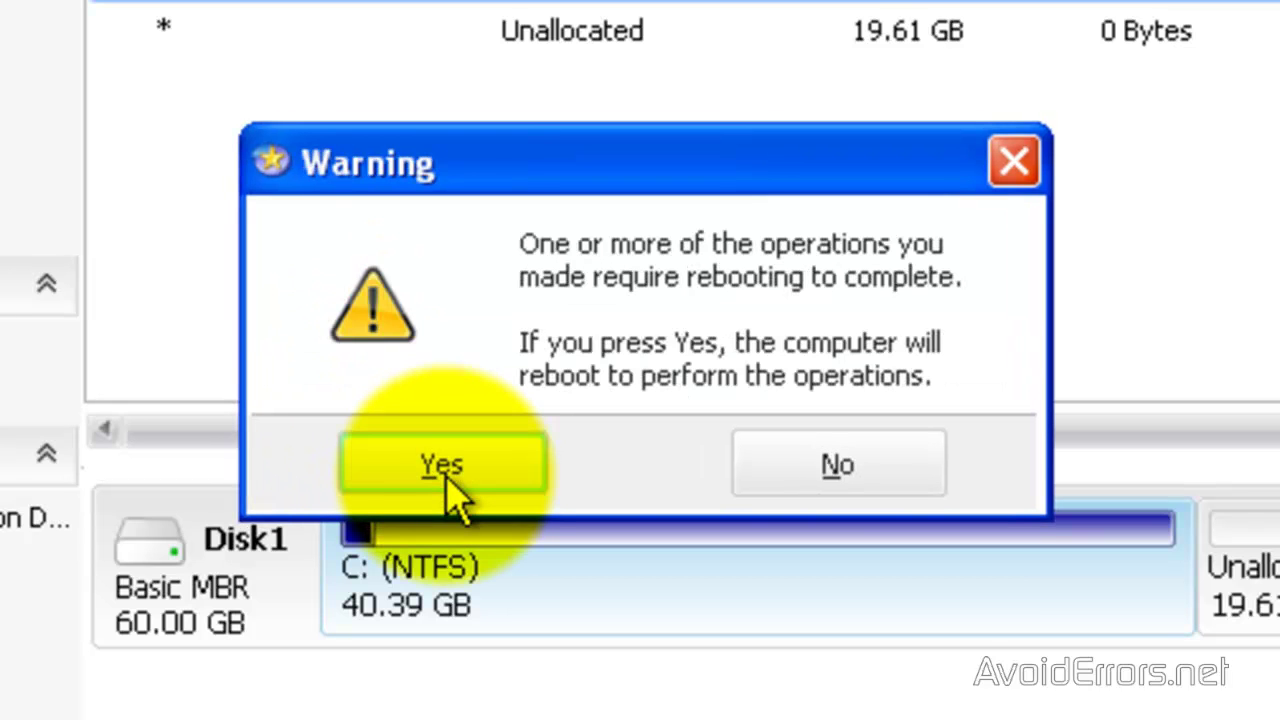
pyautogui.click(446, 478)
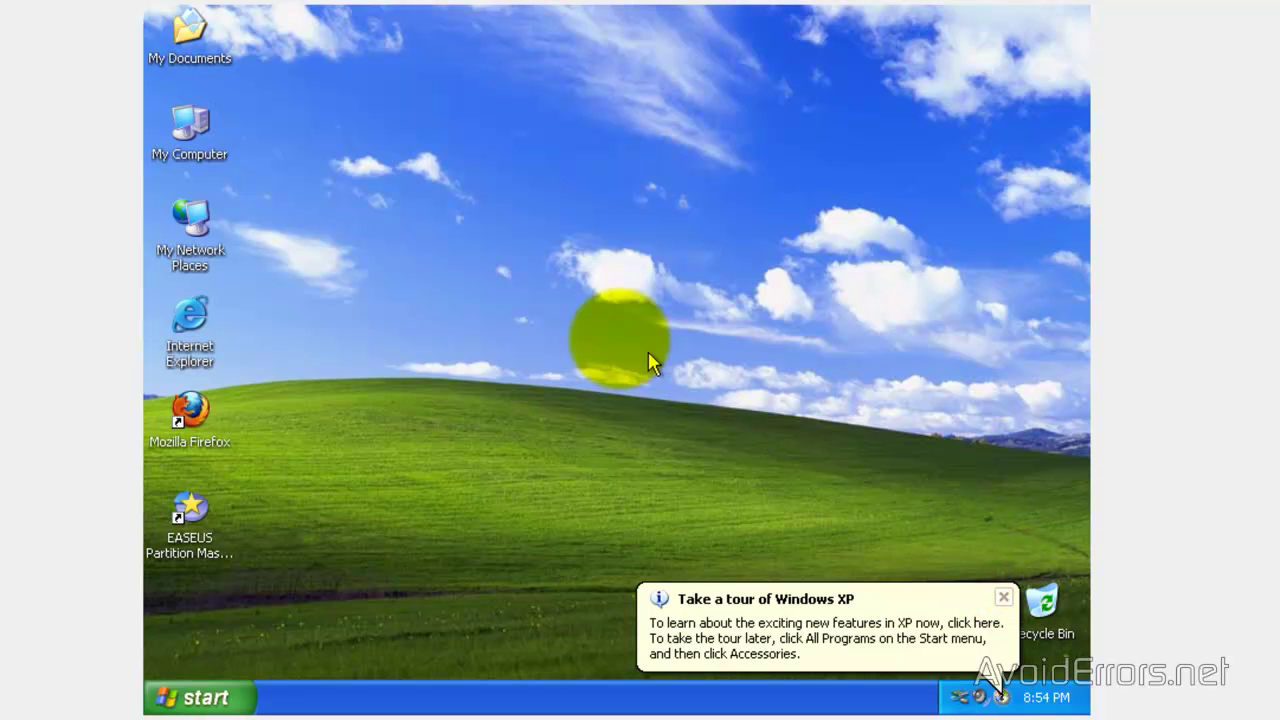
# Step: Check the unallocated space on Disk 0 in Disk Management under Computer Management, then close the window
pyautogui.rightClick(183, 134)
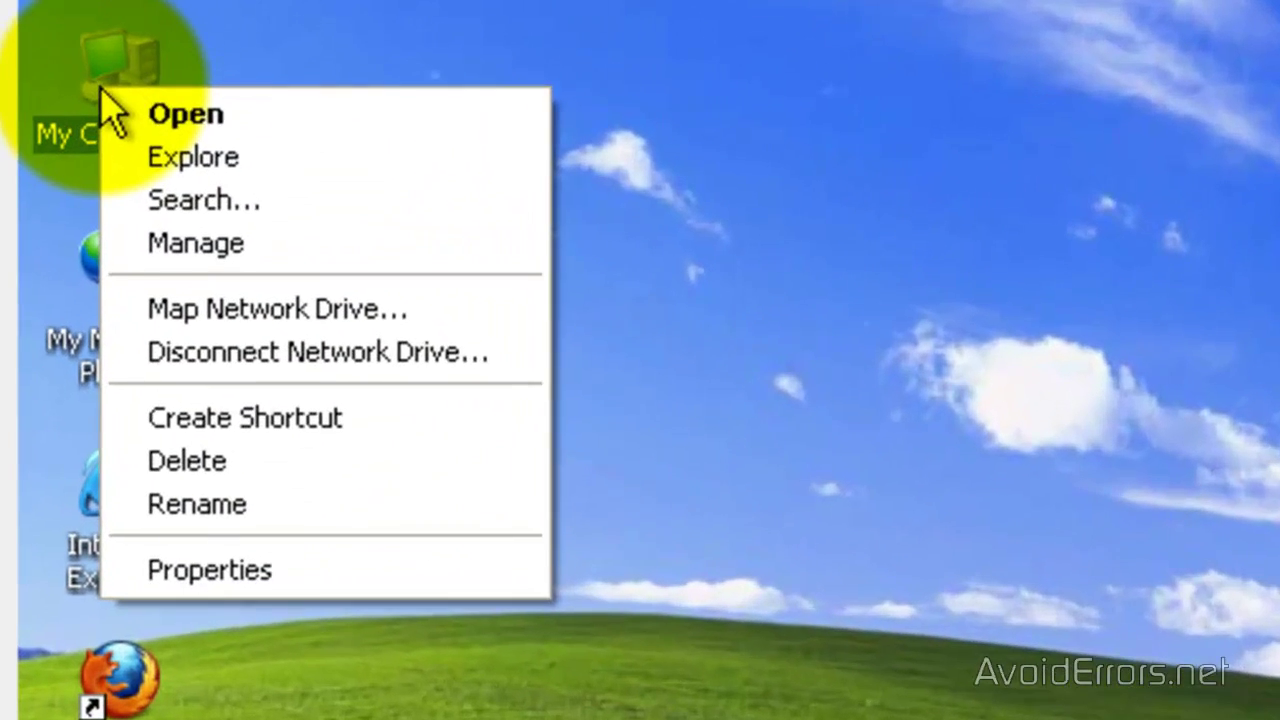
pyautogui.click(194, 244)
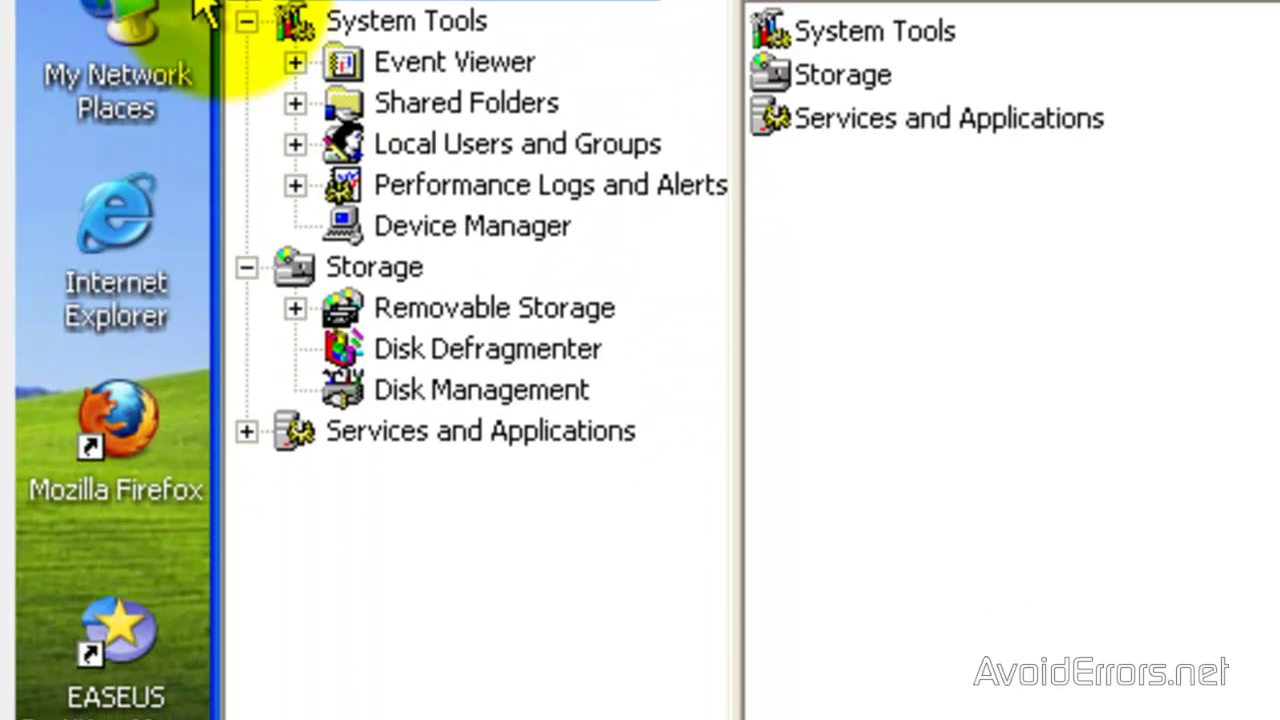
pyautogui.click(468, 400)
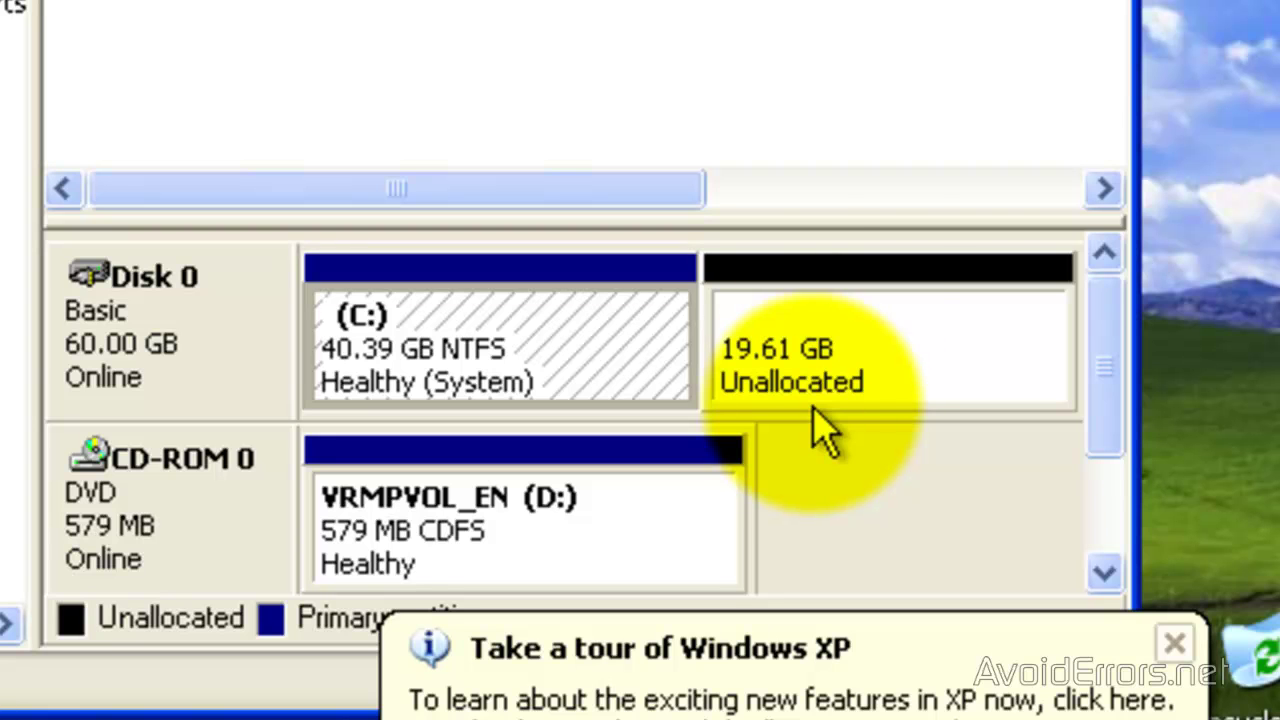
pyautogui.rightClick(832, 268)
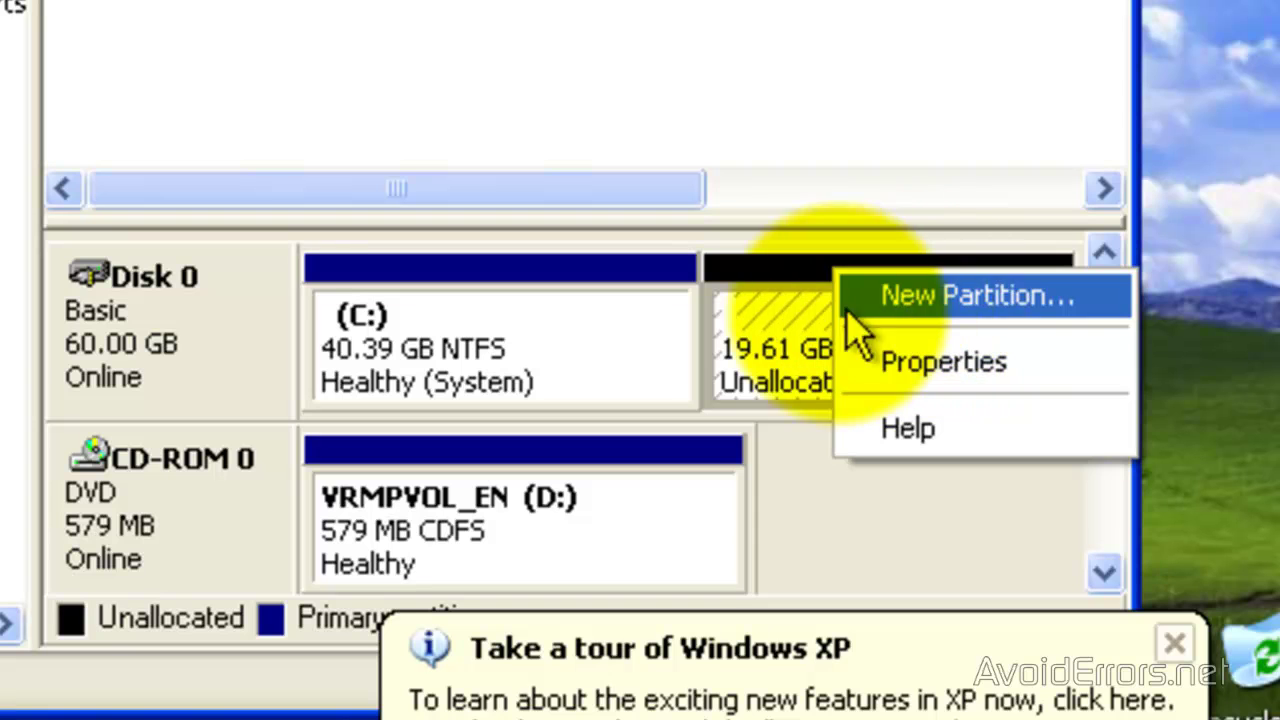
pyautogui.click(779, 432)
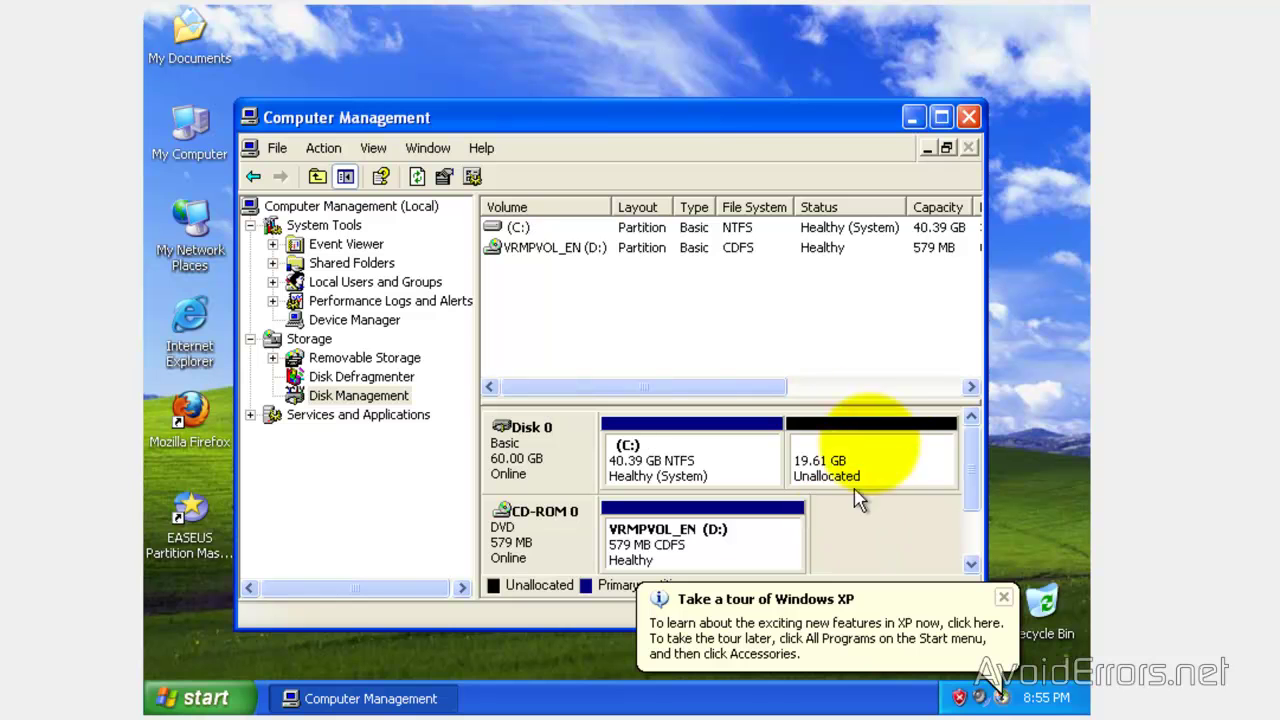
pyautogui.click(968, 118)
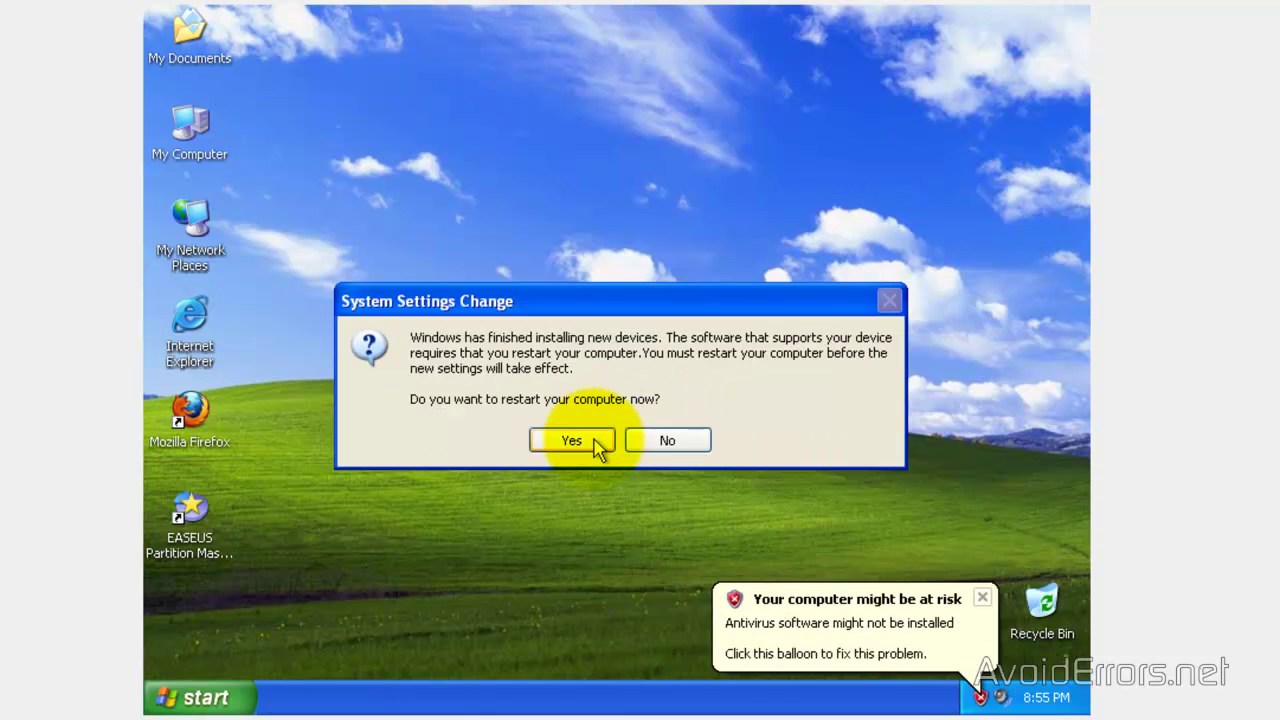
# Step: Decline the restart offered for the new devices and restart the computer through the Turn Off Computer options
pyautogui.click(661, 438)
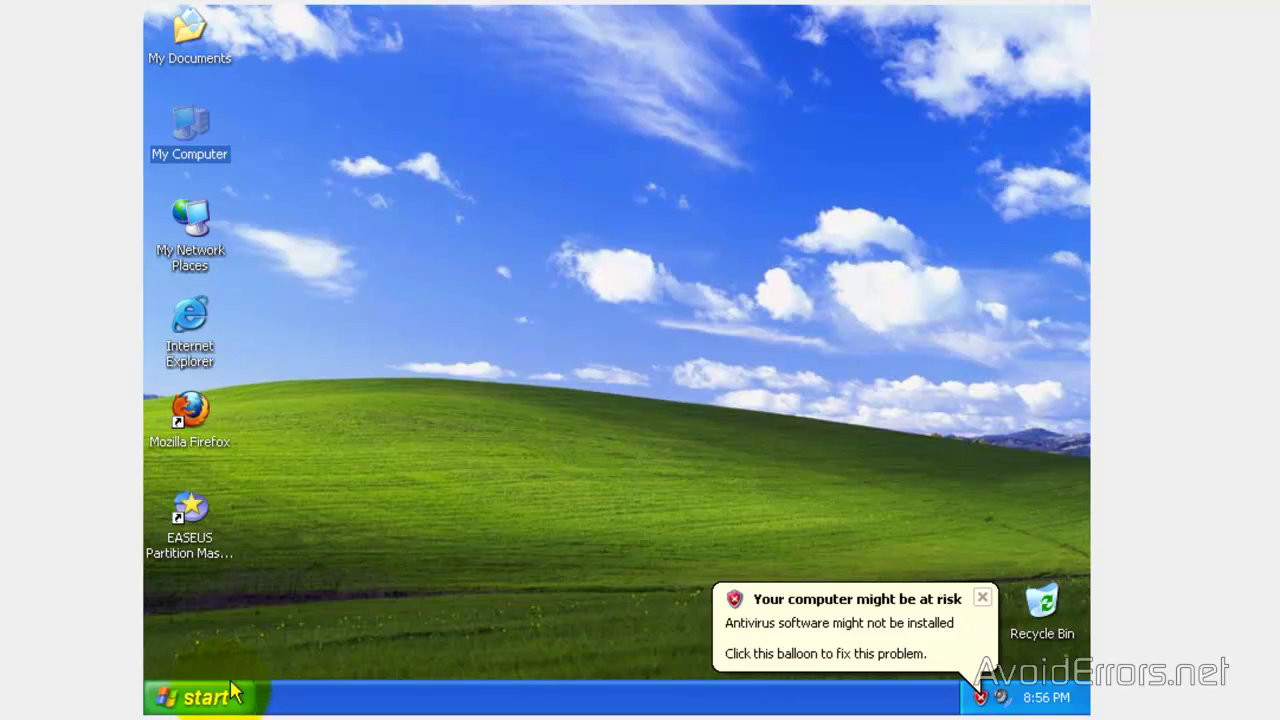
pyautogui.click(206, 699)
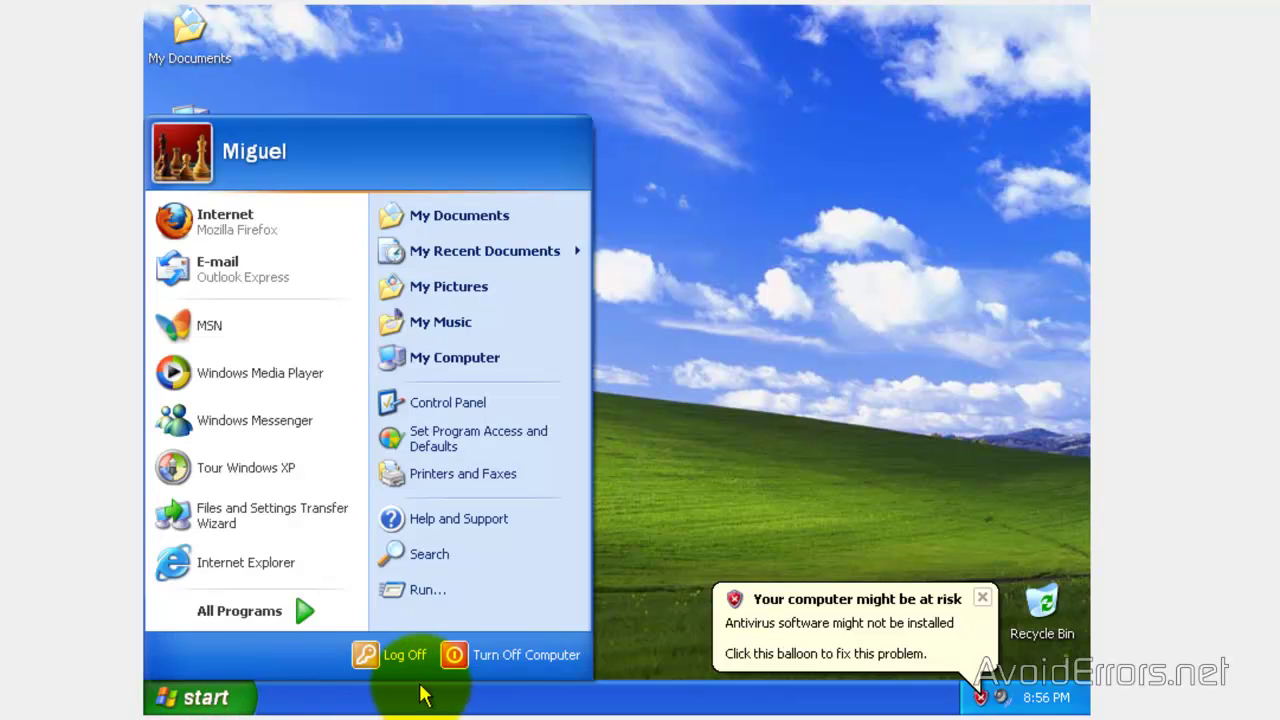
pyautogui.click(470, 656)
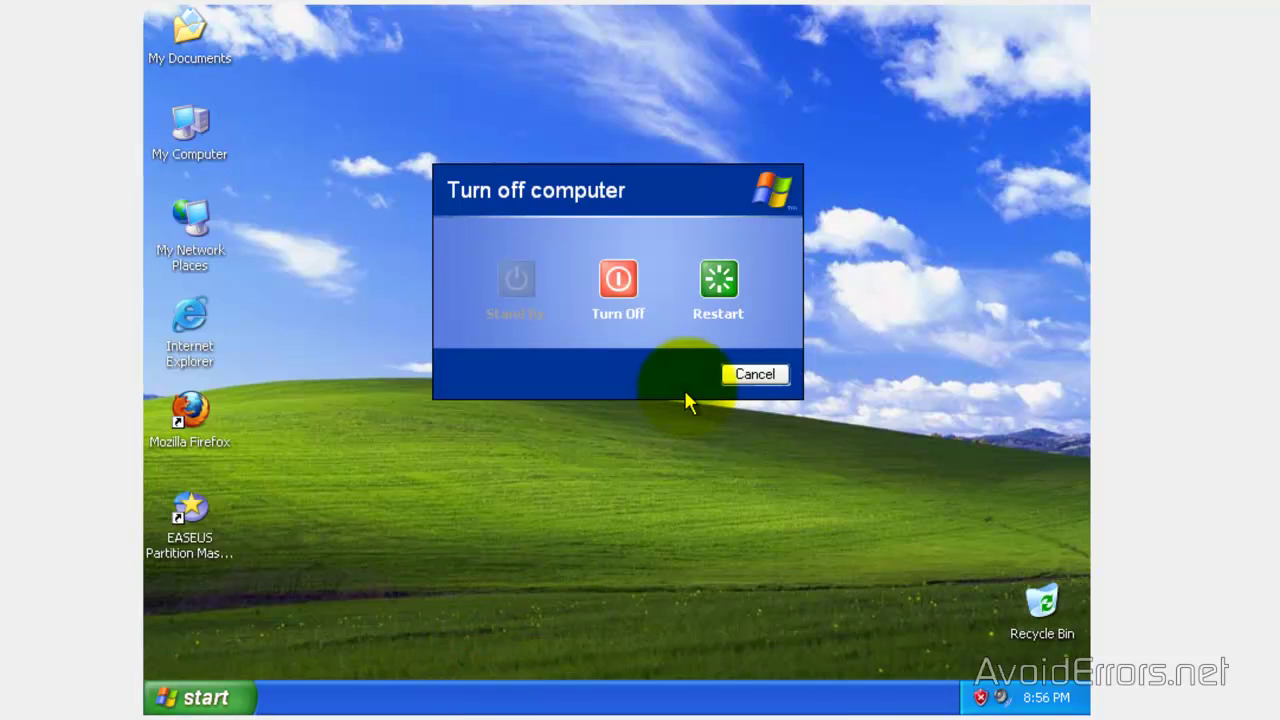
pyautogui.click(719, 290)
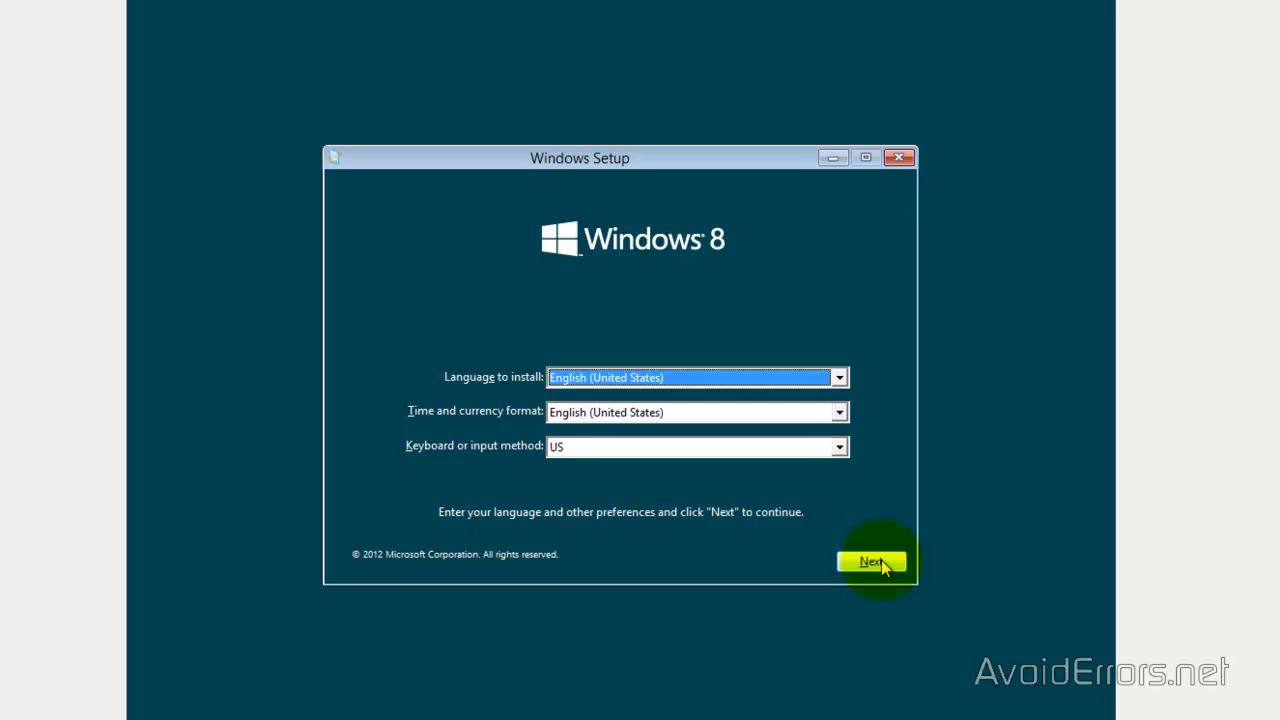
# Step: Begin the Windows 8 installation in English (United States), submitting the product key and accepting the license terms
pyautogui.click(871, 562)
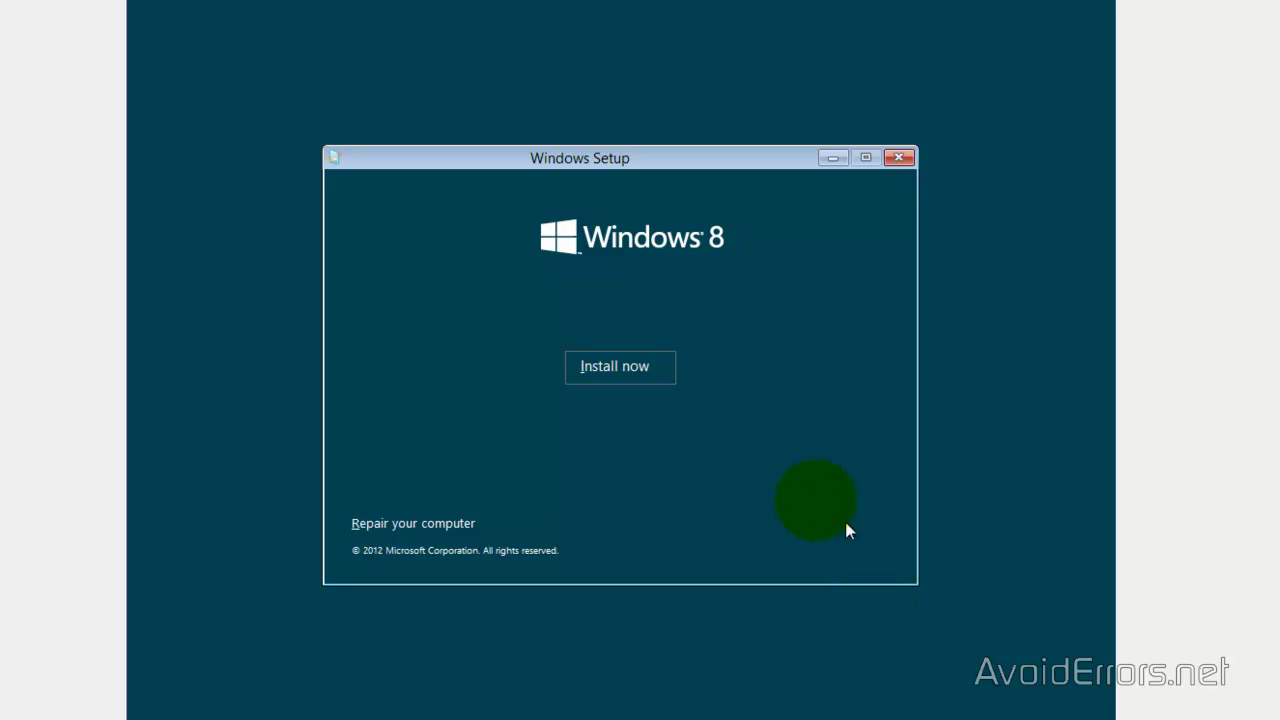
pyautogui.click(645, 370)
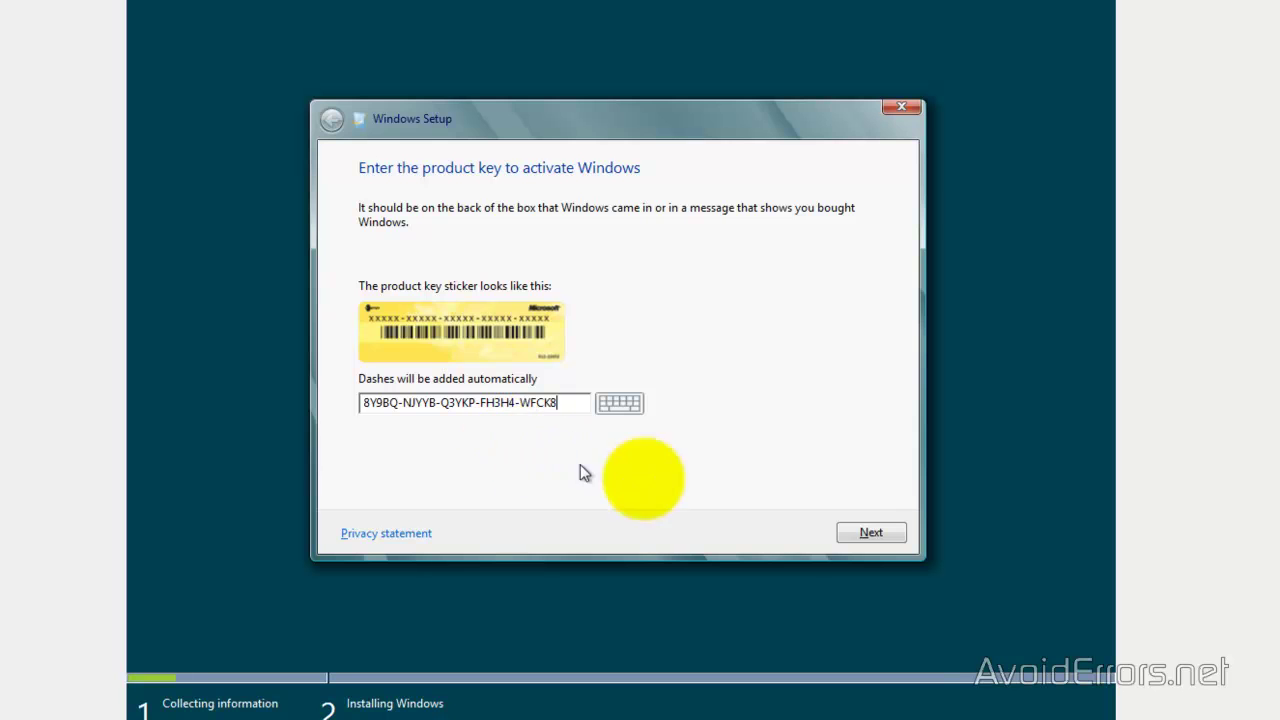
pyautogui.click(860, 534)
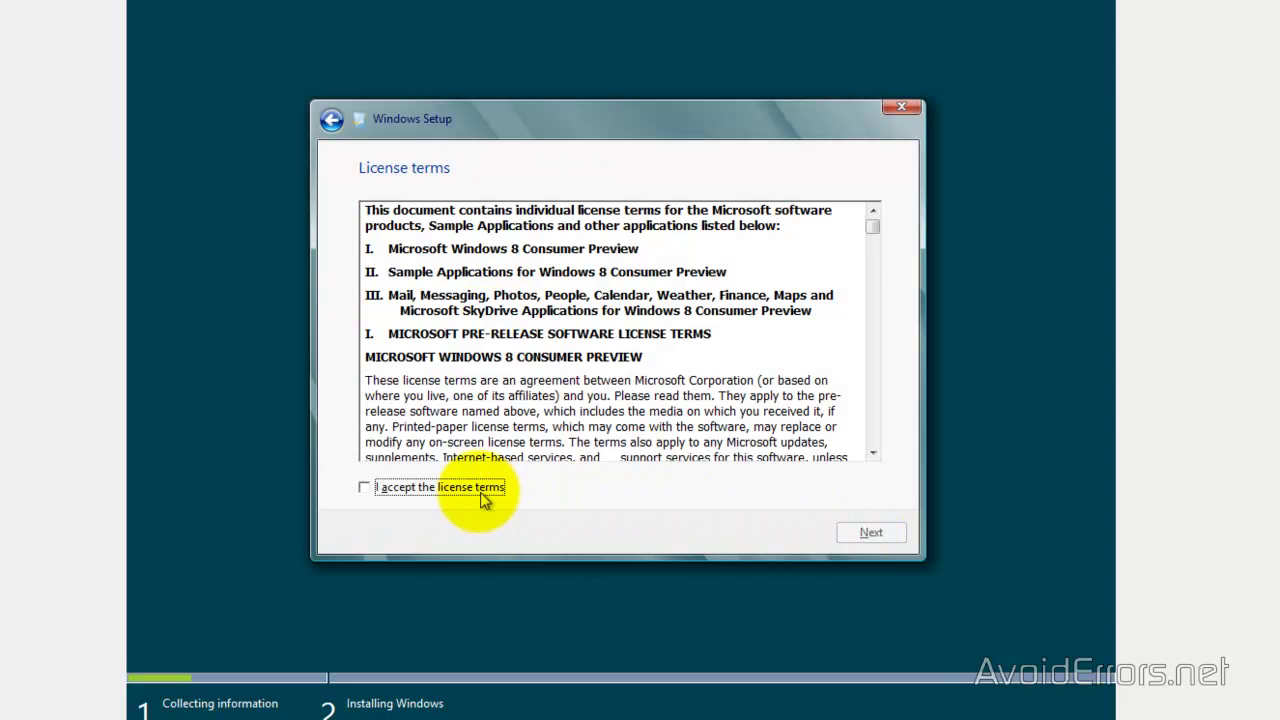
pyautogui.click(487, 489)
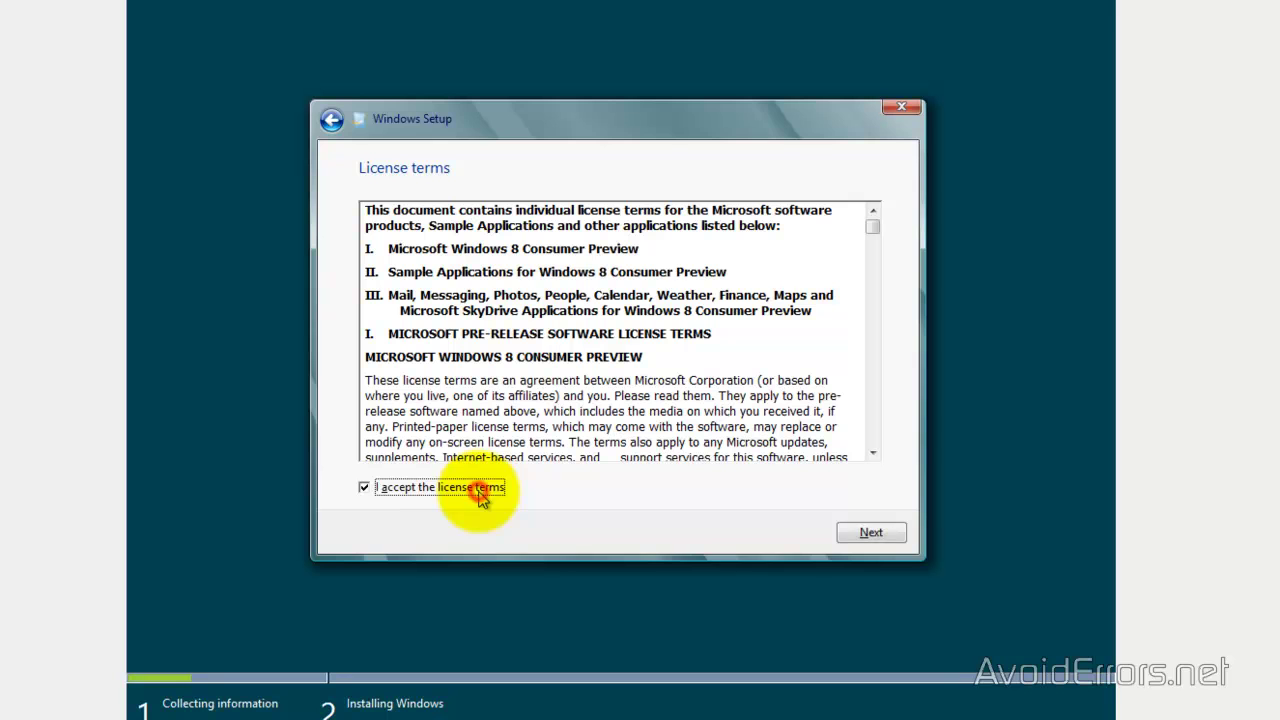
pyautogui.click(846, 533)
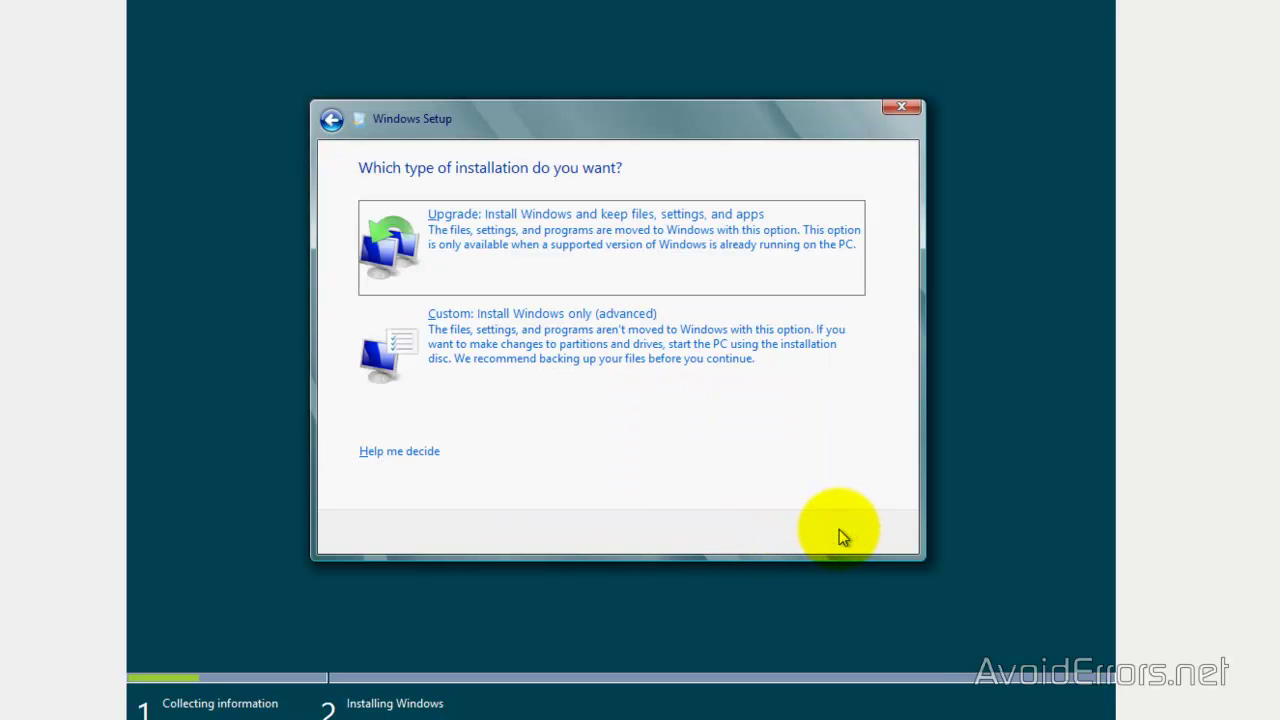
# Step: Choose the Custom installation type and install Windows on the Drive 0 unallocated space
pyautogui.click(569, 343)
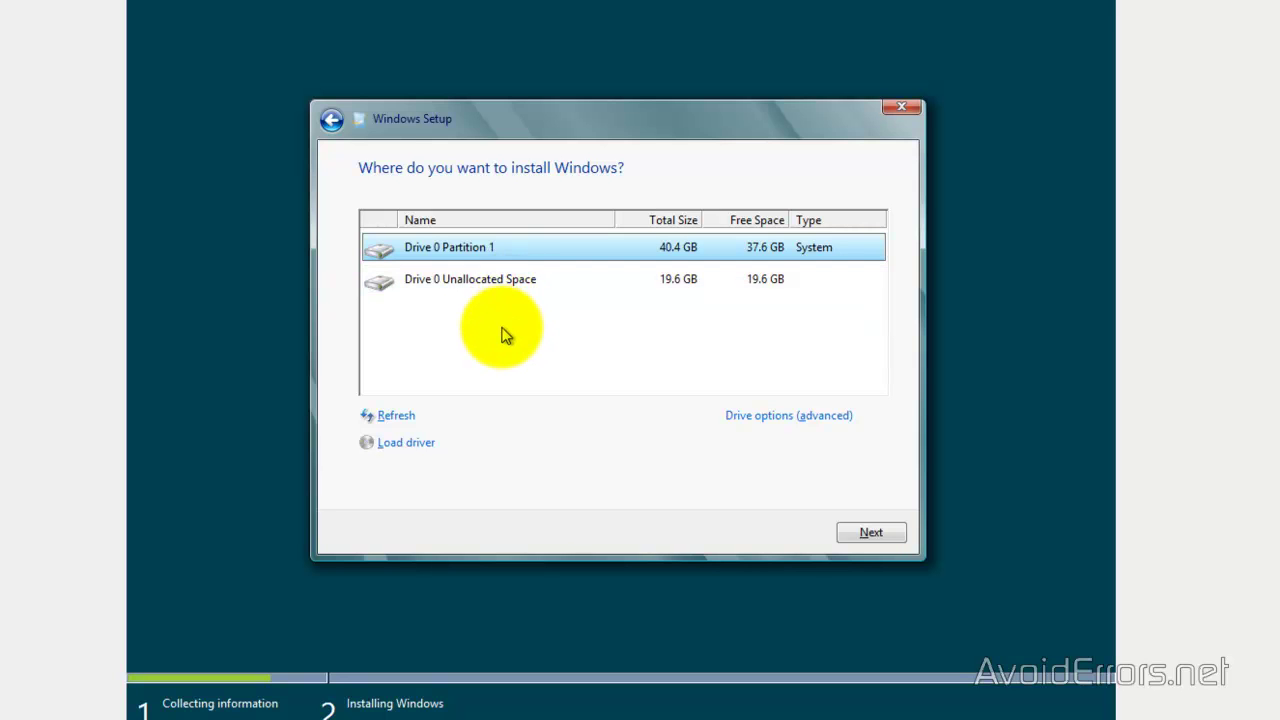
pyautogui.click(508, 286)
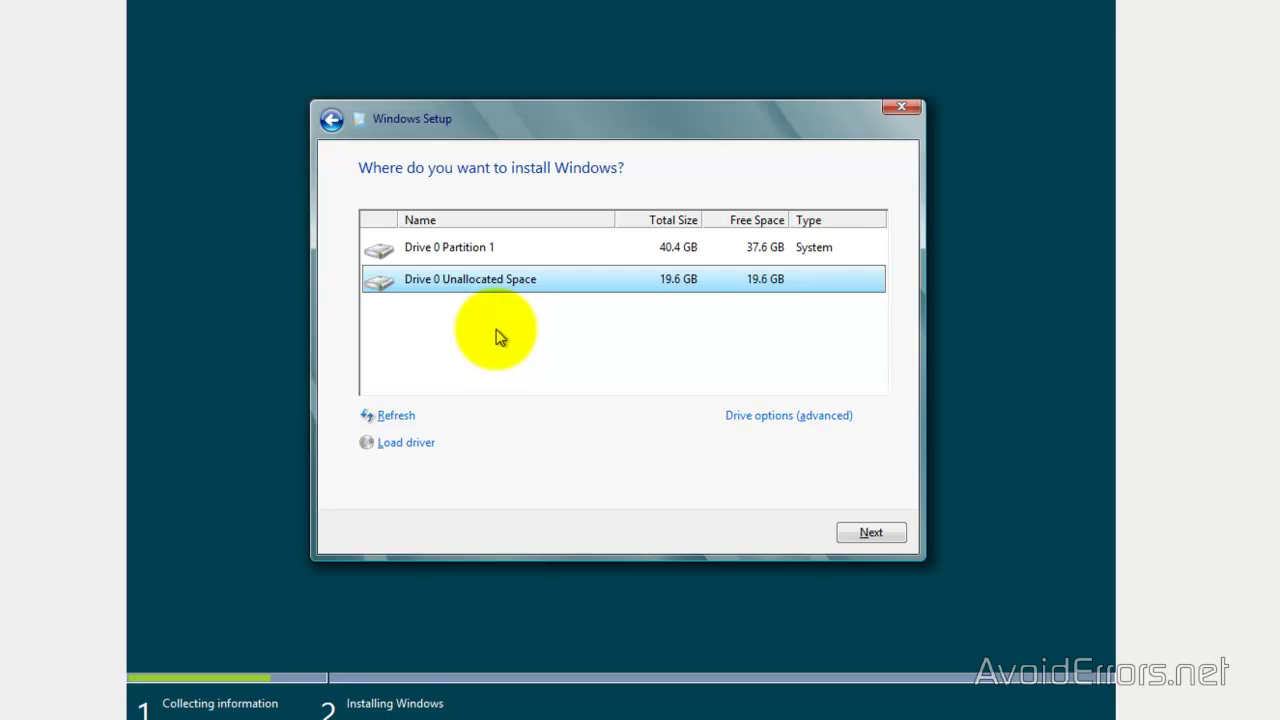
pyautogui.click(869, 535)
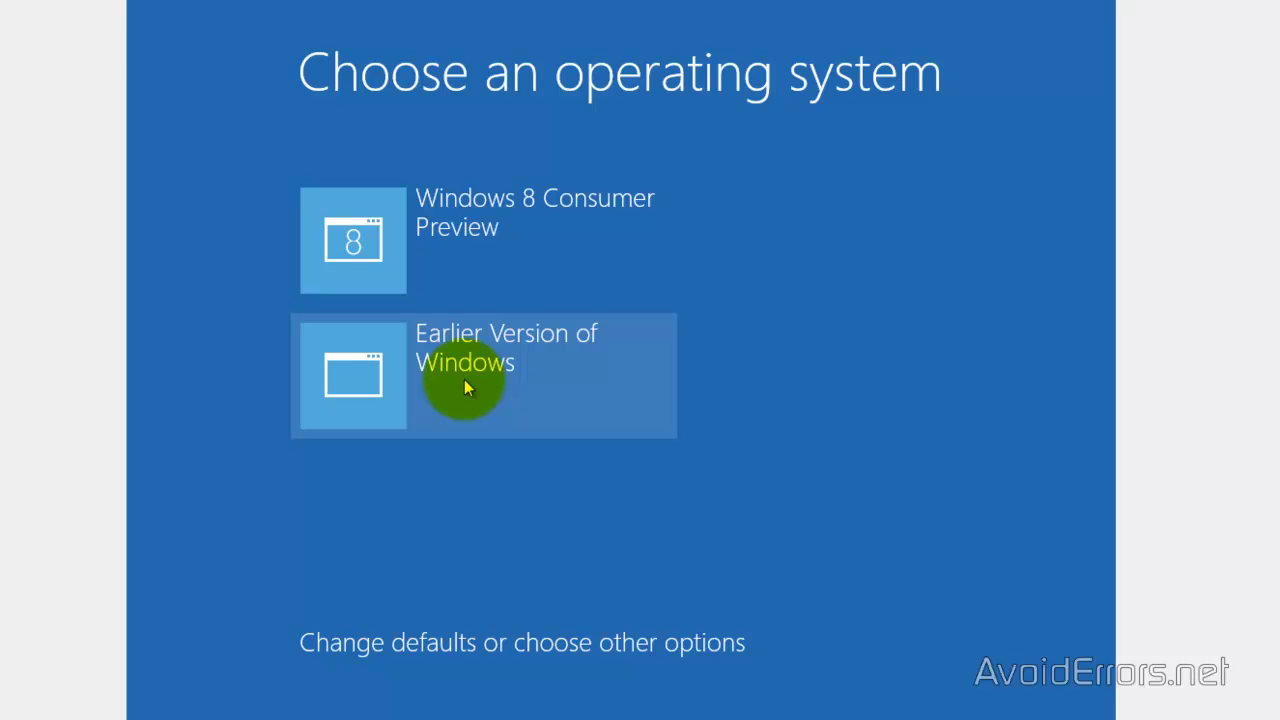
# Step: Boot Windows 8 Consumer Preview and set the PC name to AvoidErrors with the default background color
pyautogui.click(491, 267)
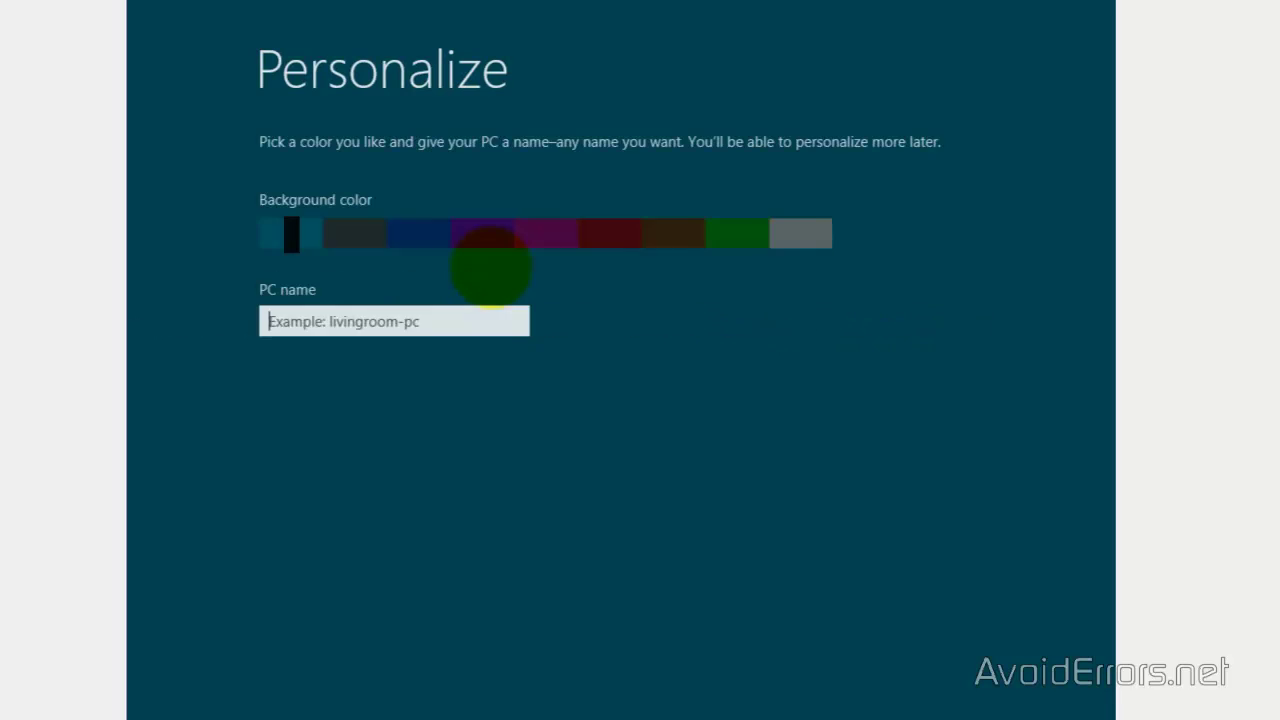
pyautogui.write('AvoidErrors')
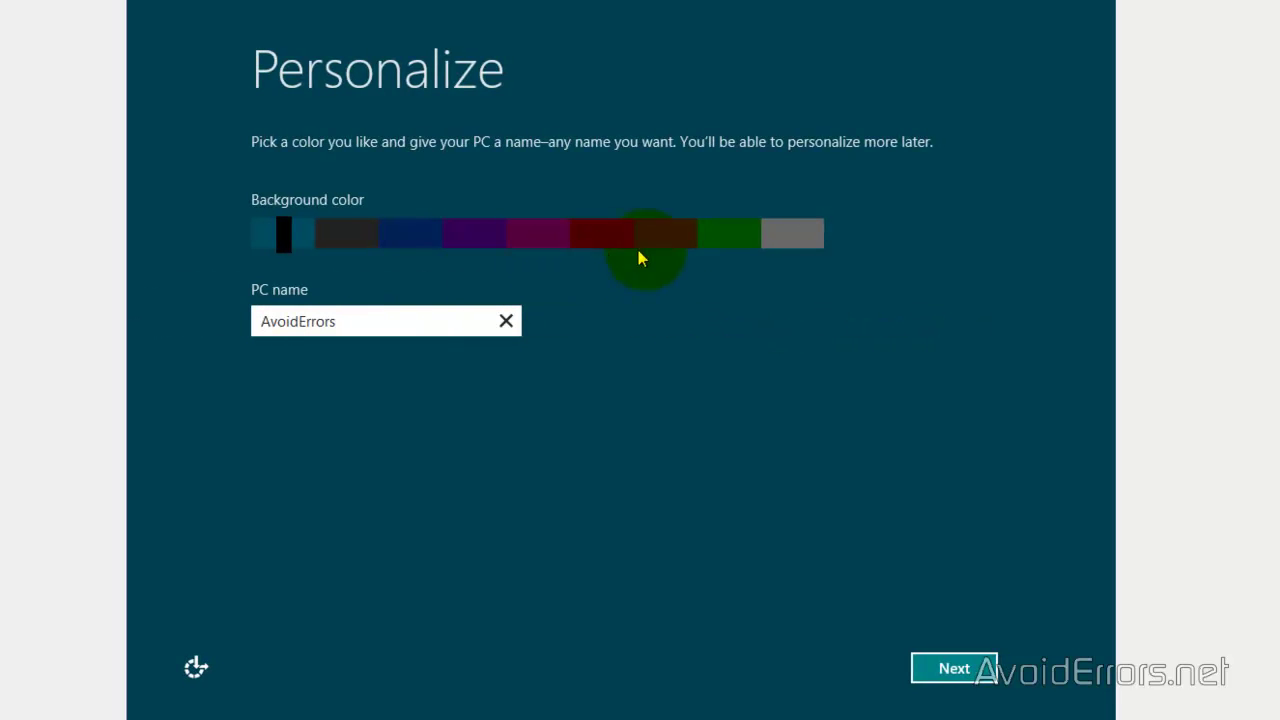
pyautogui.click(955, 668)
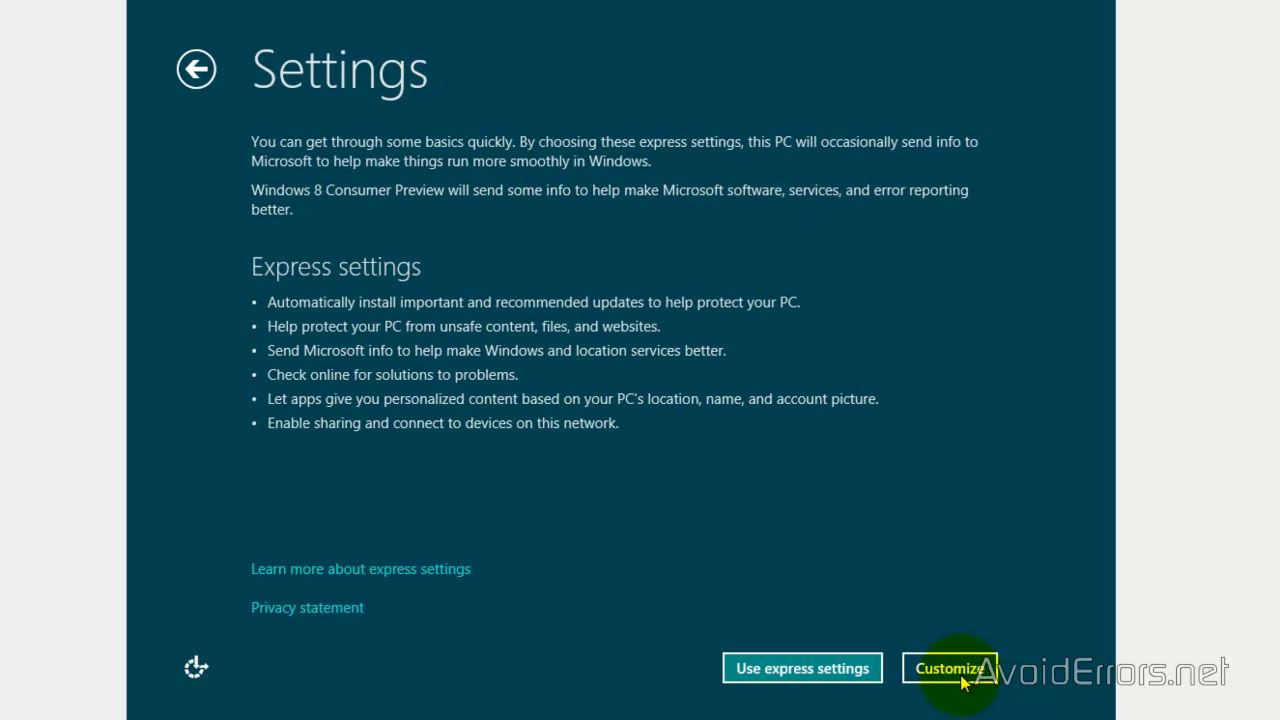
# Step: Accept the express settings and enter the user's name for the account
pyautogui.click(795, 670)
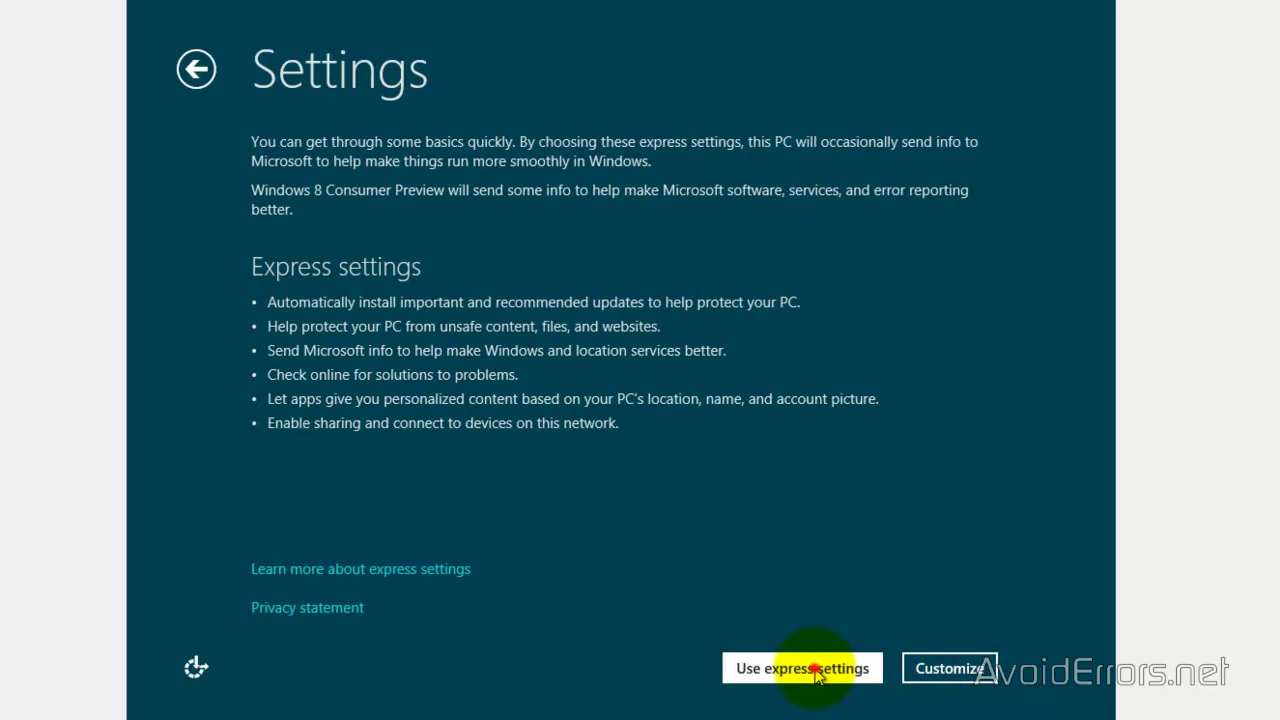
pyautogui.write('Miguel')
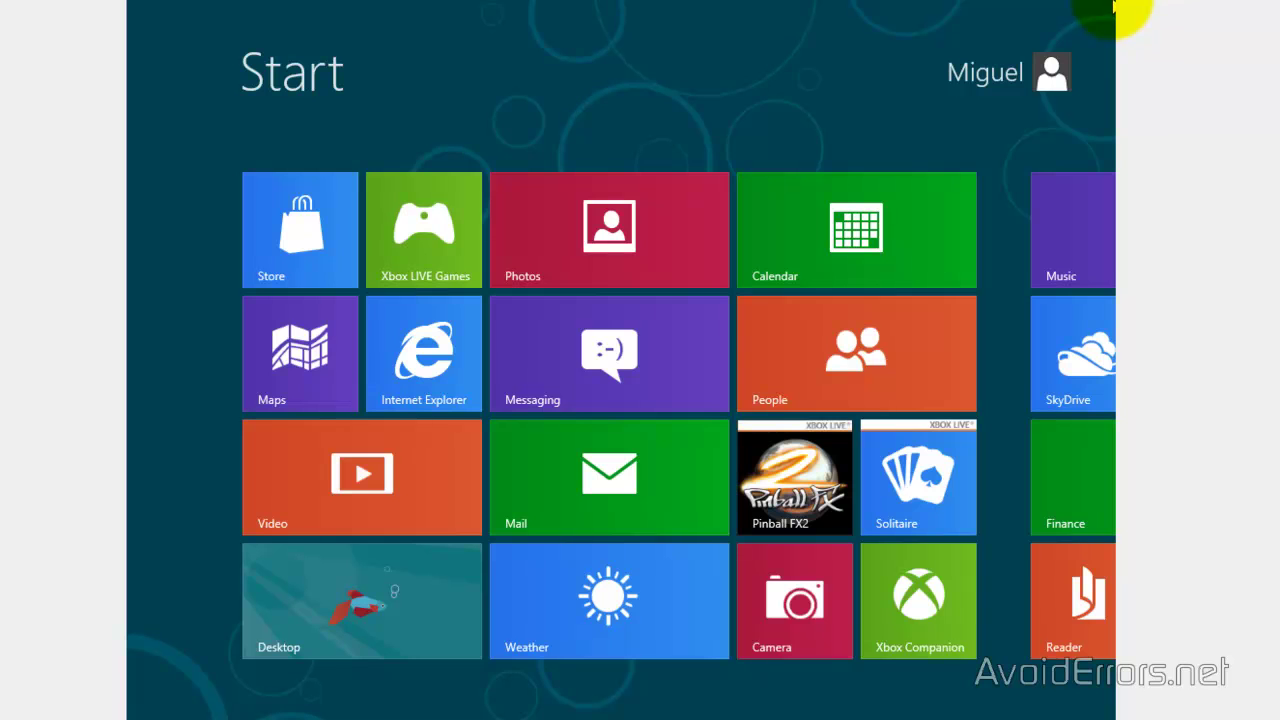
# Step: Restart the computer from Windows 8 and boot into the earlier version of Windows
pyautogui.moveTo(1118, 6)
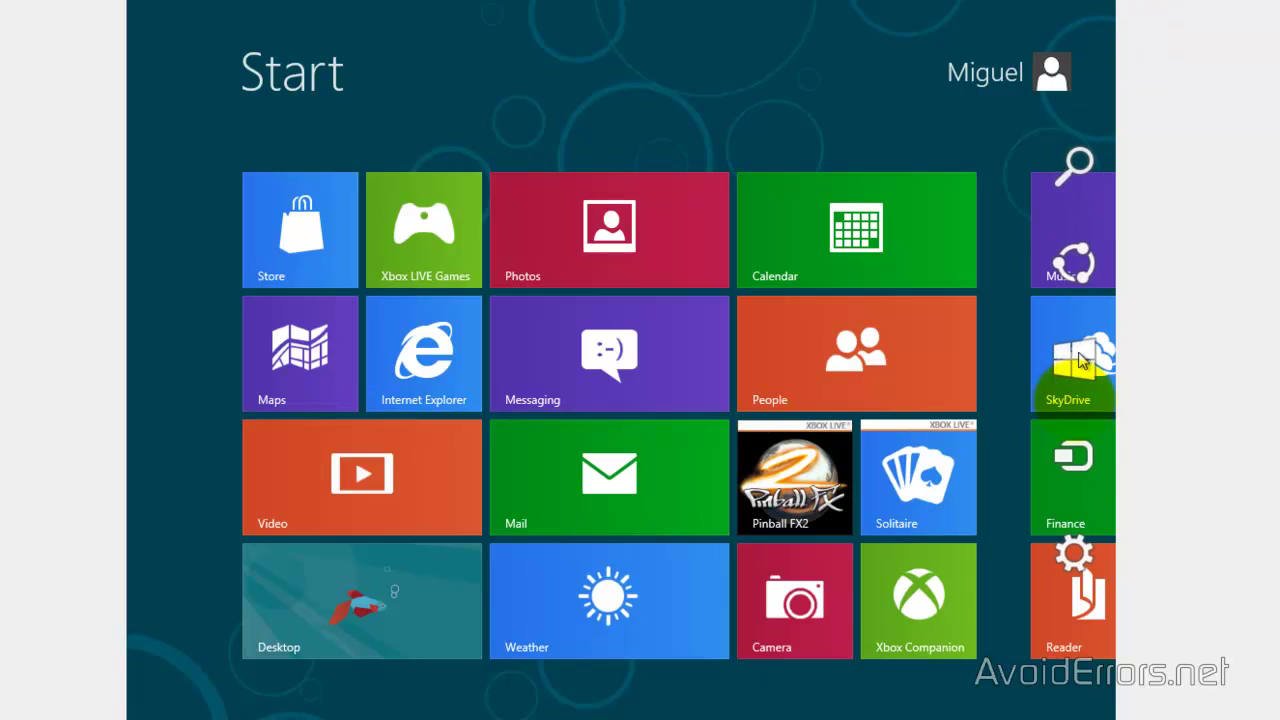
pyautogui.click(1076, 558)
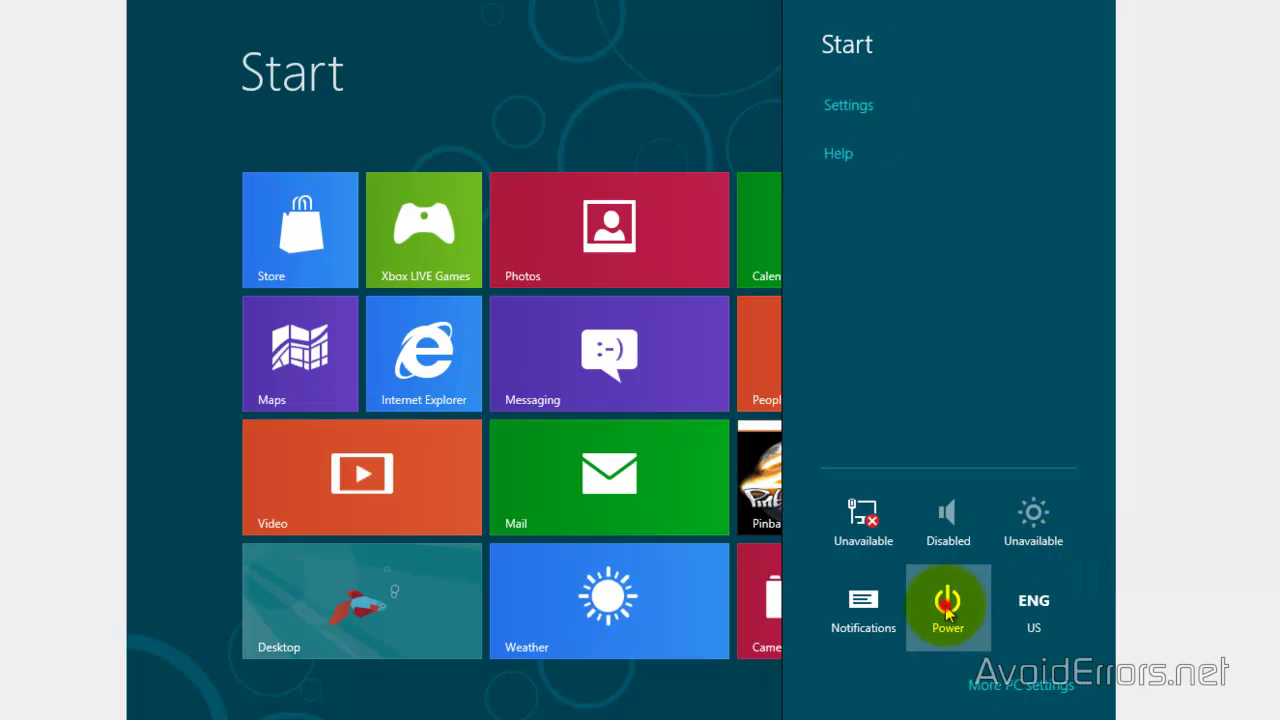
pyautogui.click(948, 610)
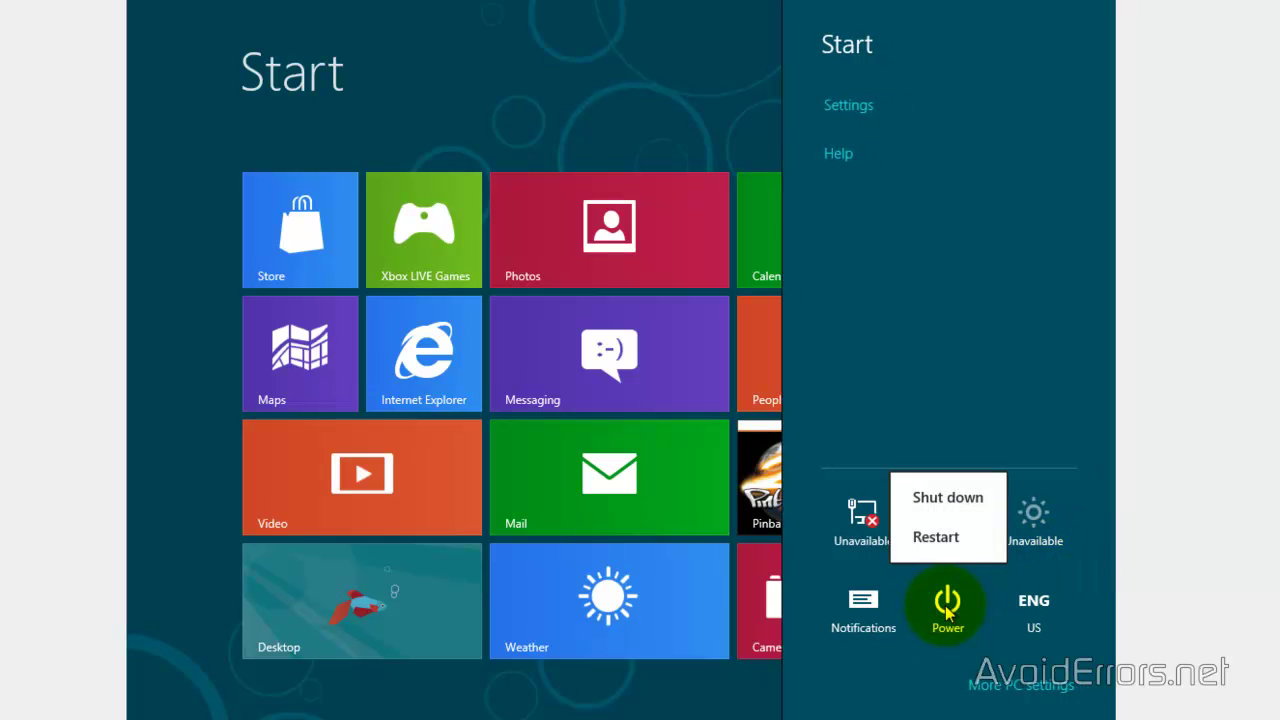
pyautogui.click(945, 541)
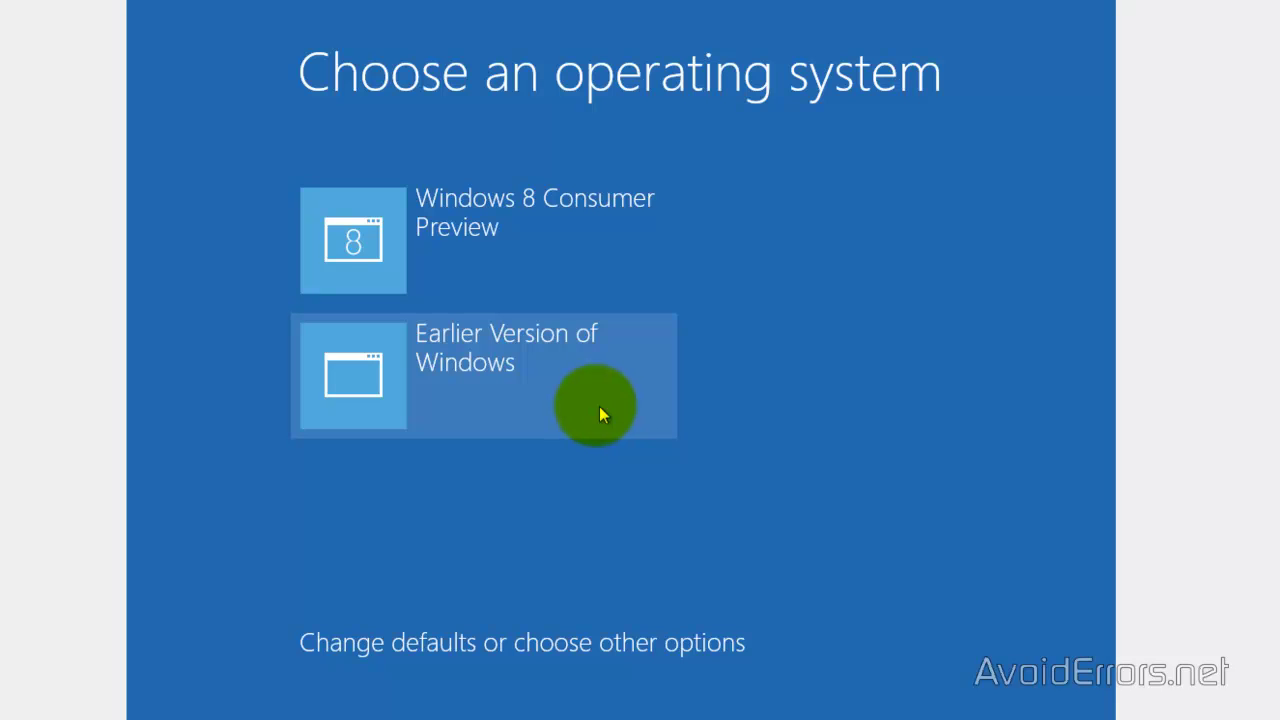
pyautogui.click(569, 394)
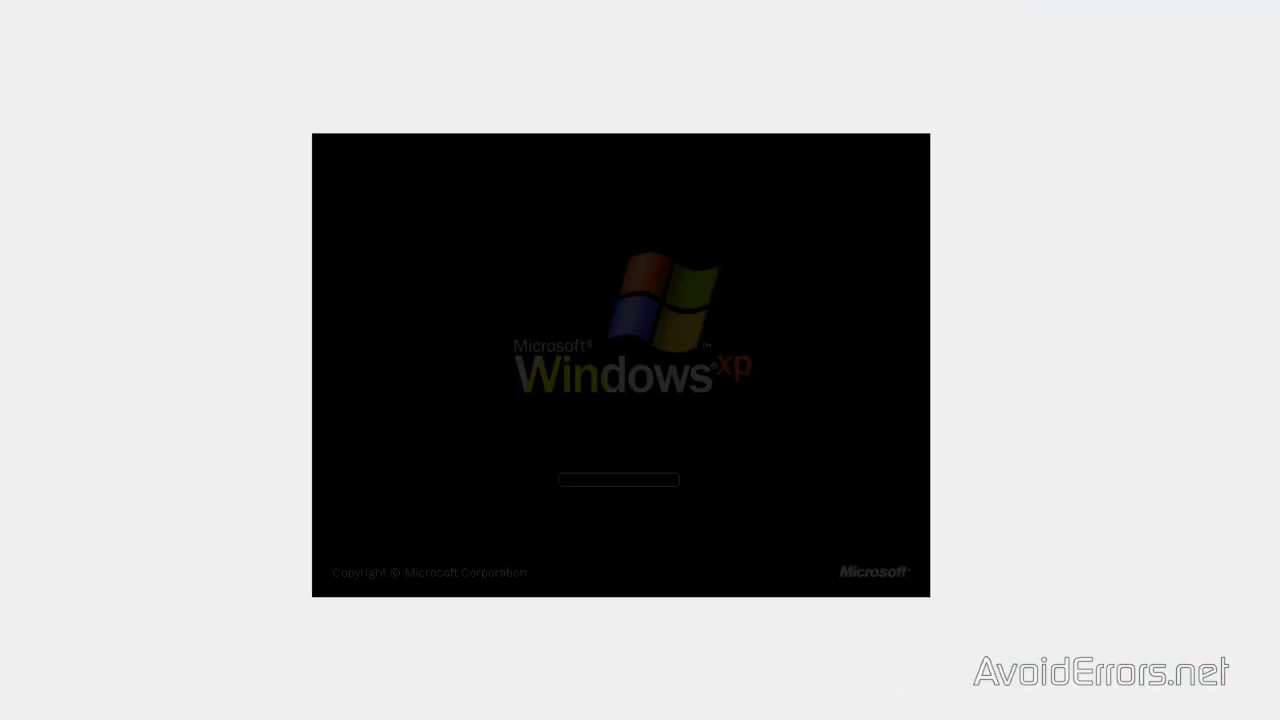